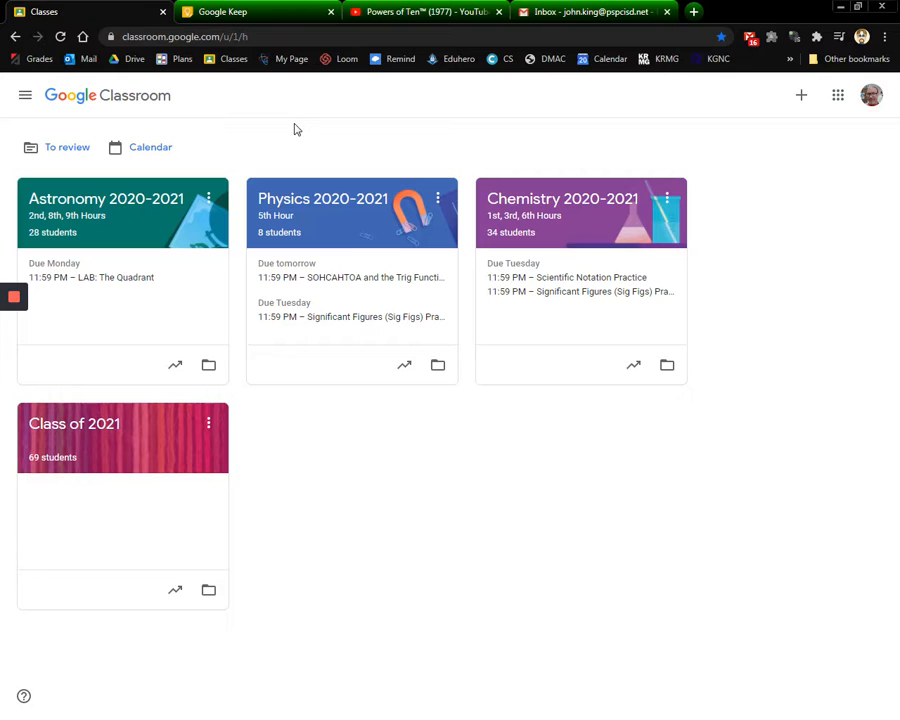
# - Open the Chemistry 2020-2021 class and look through the assignment posts in its stream
pyautogui.click(528, 203)
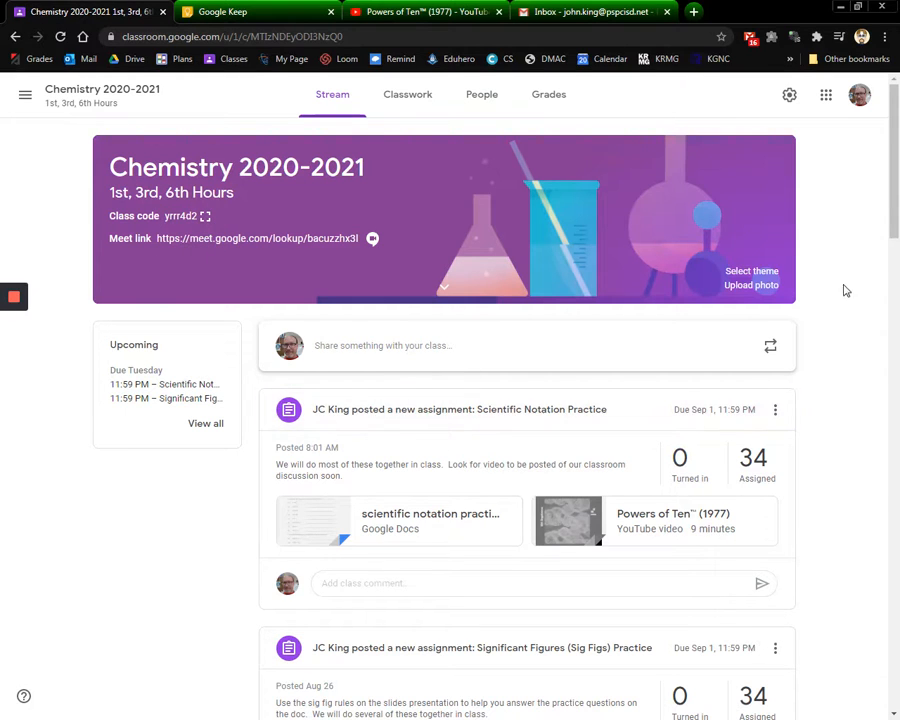
pyautogui.scroll(-5, 843, 323)
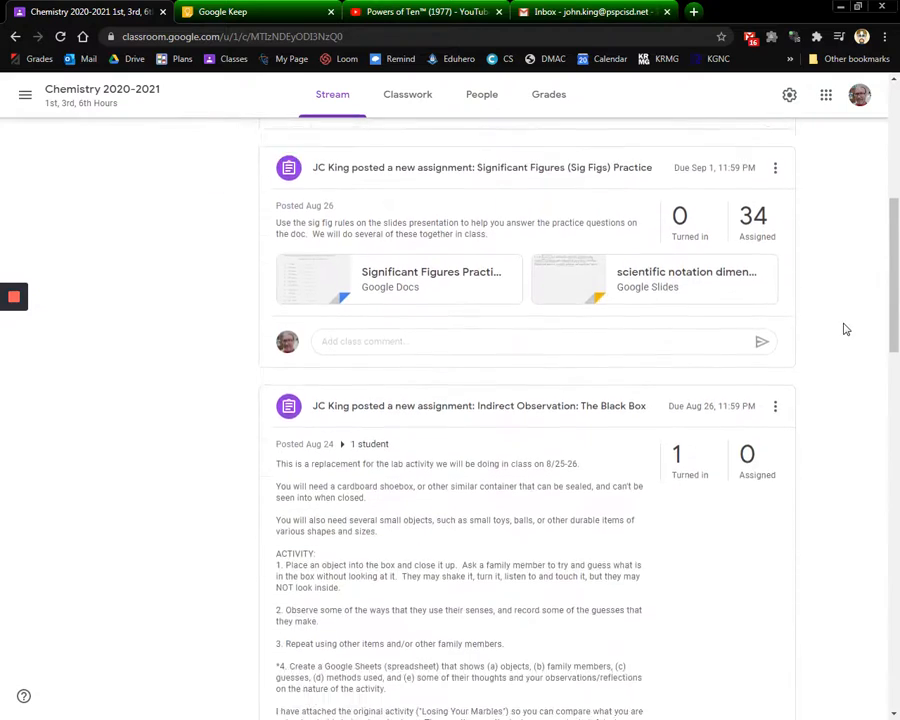
pyautogui.scroll(-2, 843, 329)
pyautogui.scroll(4, 843, 329)
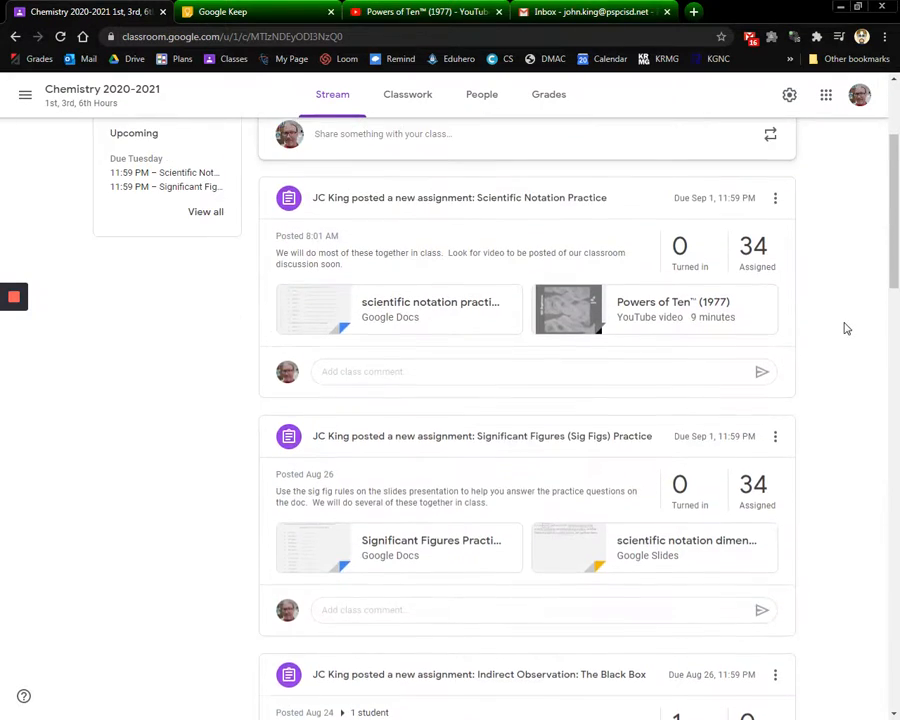
pyautogui.scroll(-3, 843, 329)
pyautogui.scroll(-2, 843, 329)
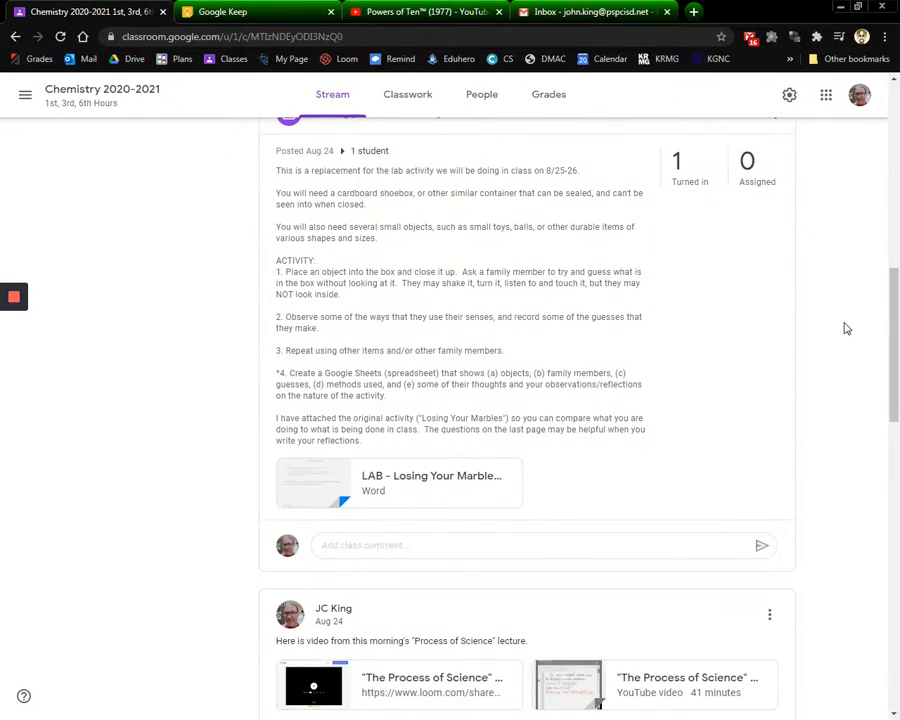
pyautogui.scroll(1, 843, 327)
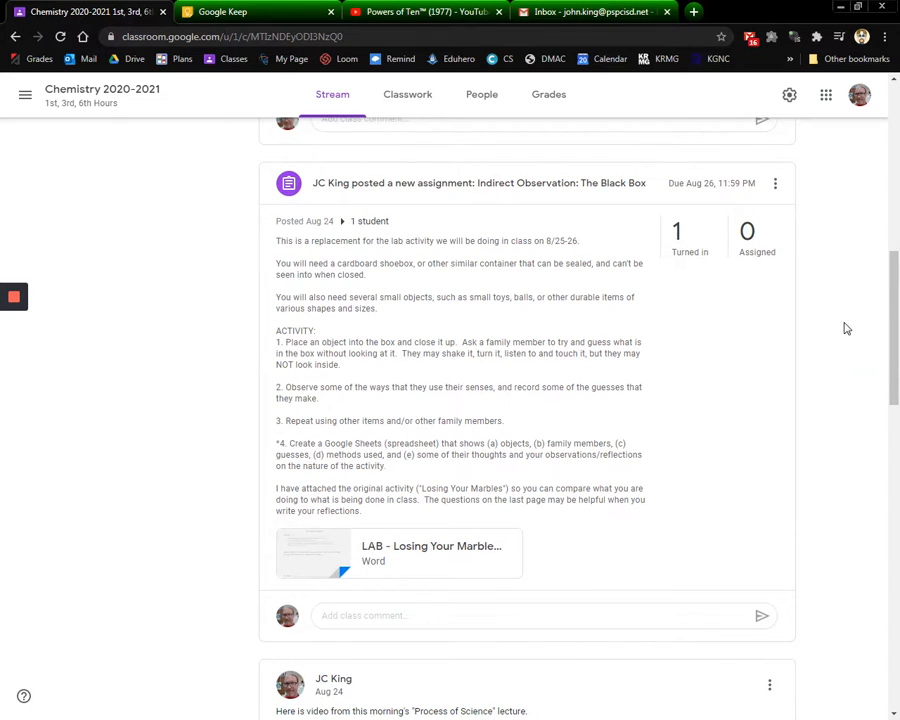
pyautogui.scroll(3, 838, 325)
pyautogui.scroll(2, 840, 326)
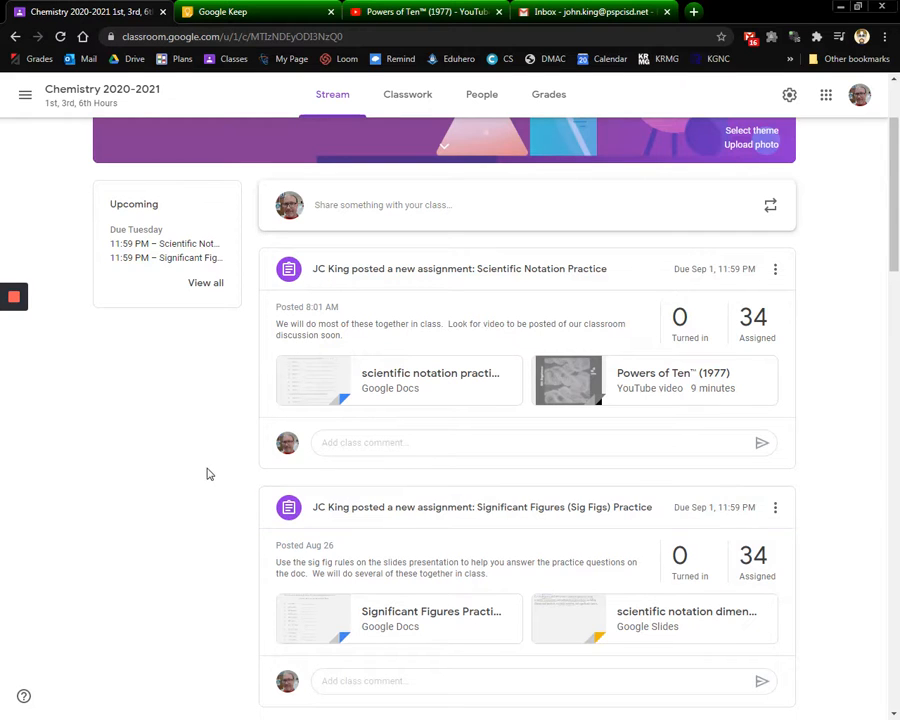
pyautogui.scroll(3, 208, 470)
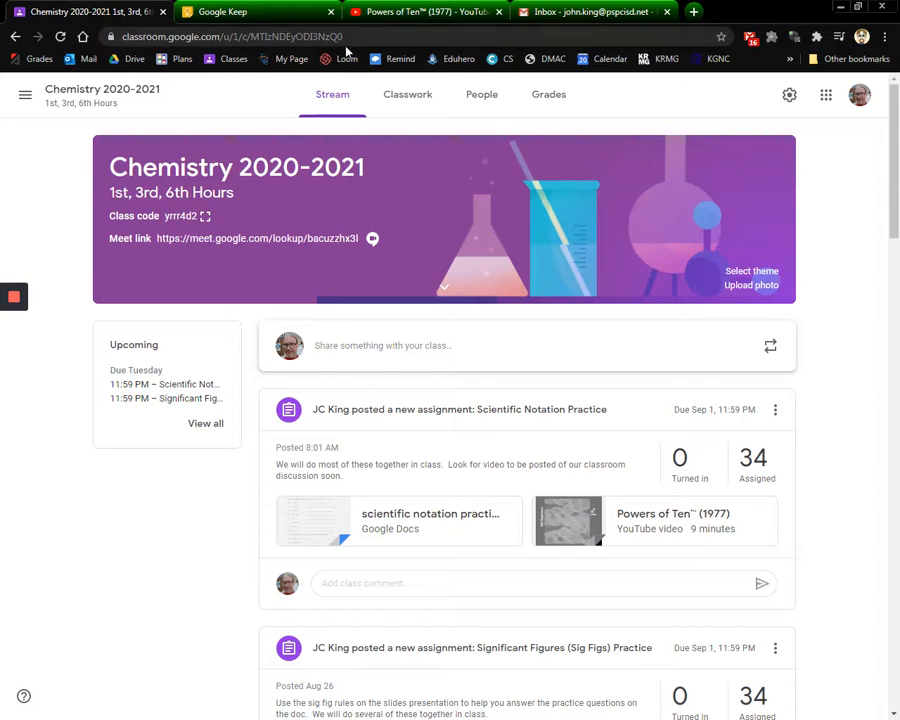
# - Review the Significant Figures and Scientific Notation Practice assignments in the classwork, and open the scientific notation practice document
pyautogui.click(397, 96)
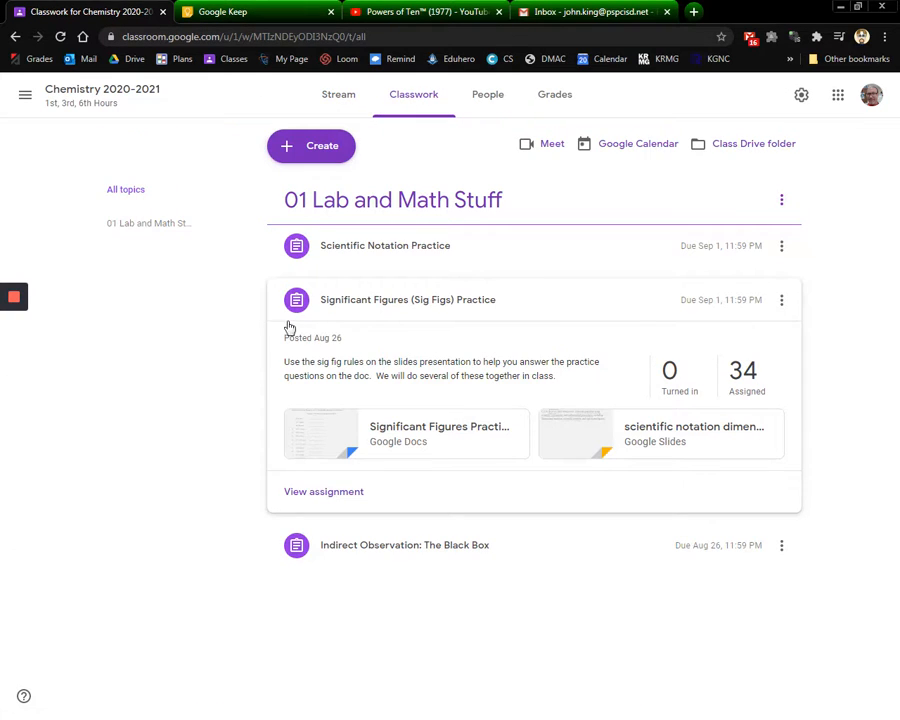
pyautogui.click(348, 298)
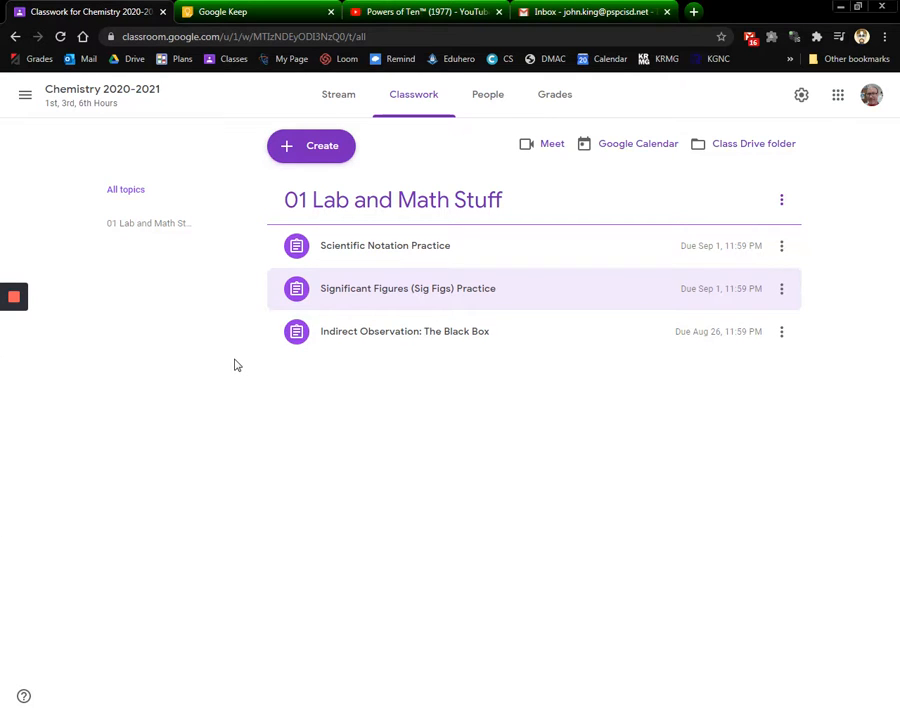
pyautogui.click(363, 298)
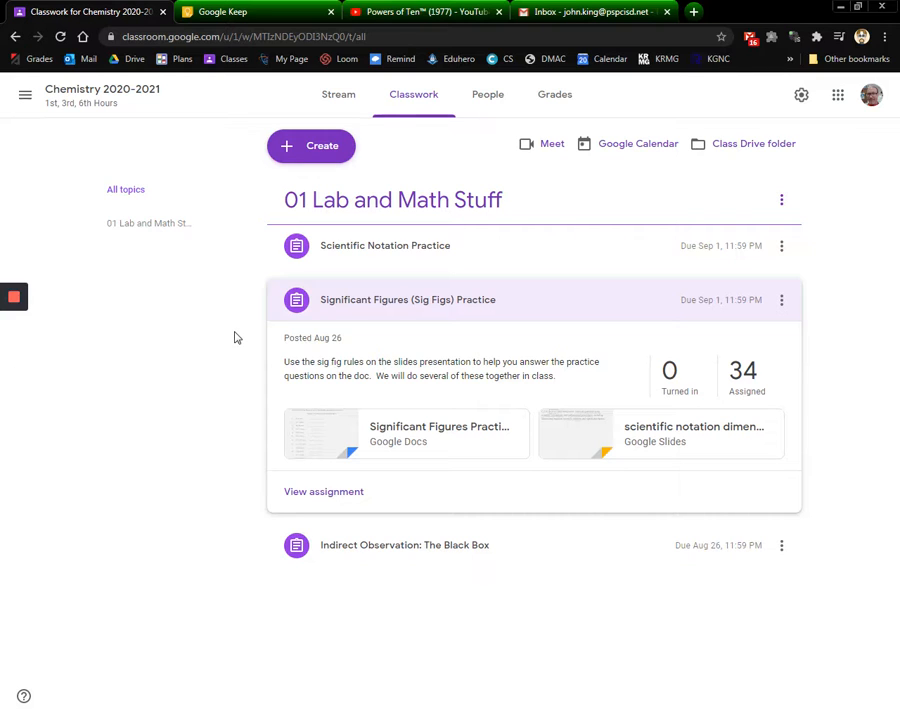
pyautogui.click(358, 246)
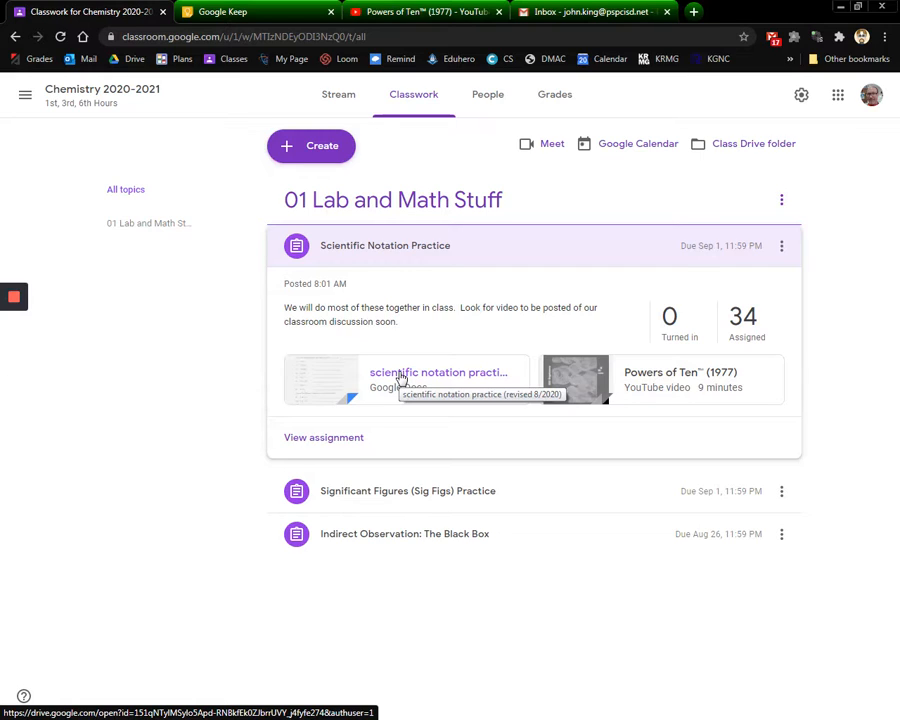
pyautogui.click(400, 376)
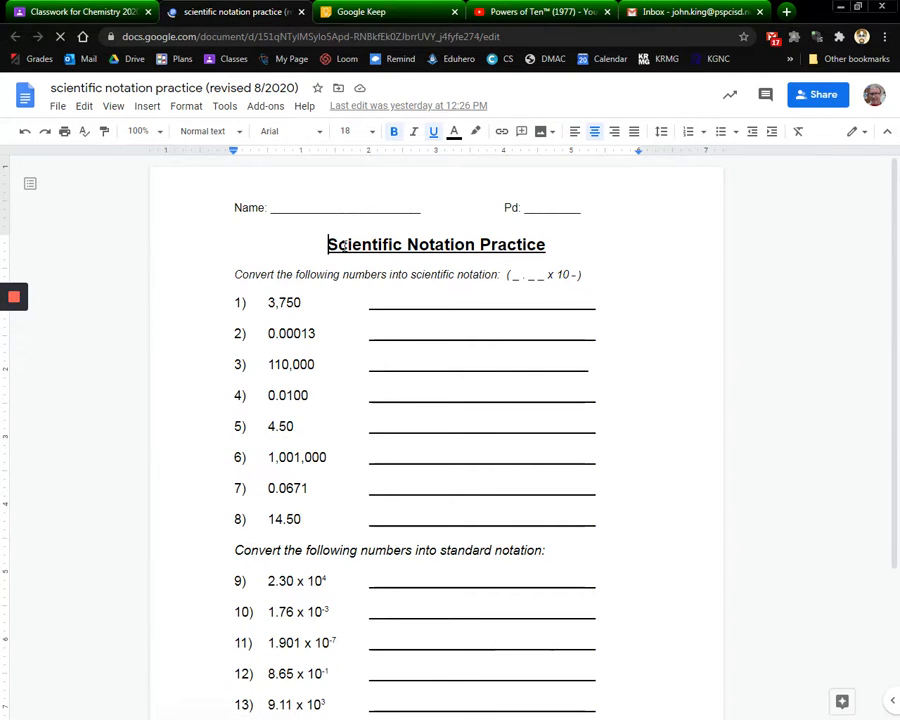
# - Return to the class page, locate Keep among the Google apps, and switch to Google Keep
pyautogui.click(75, 12)
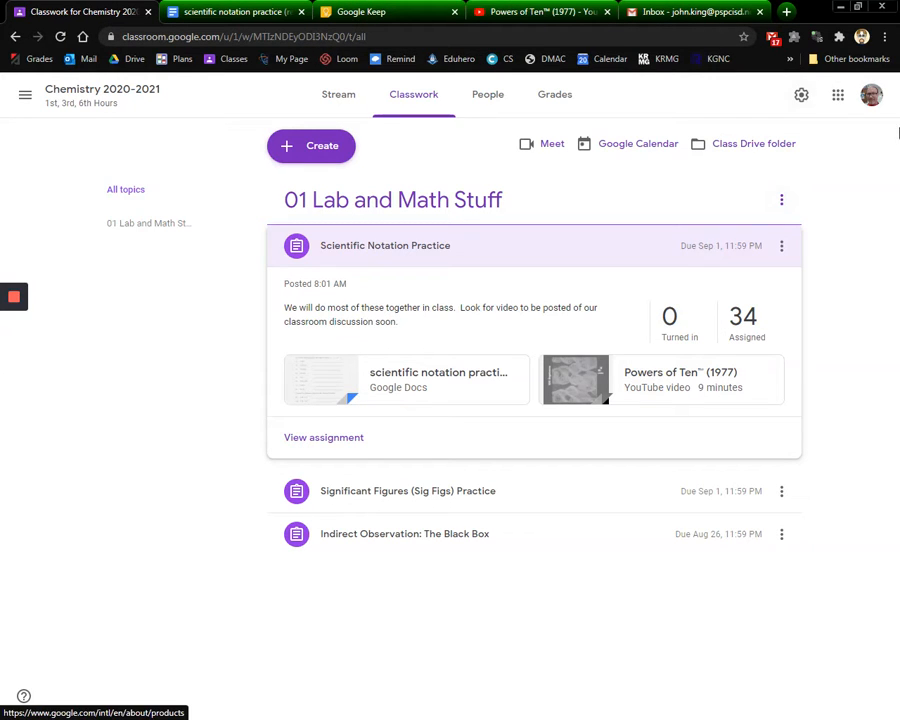
pyautogui.click(838, 100)
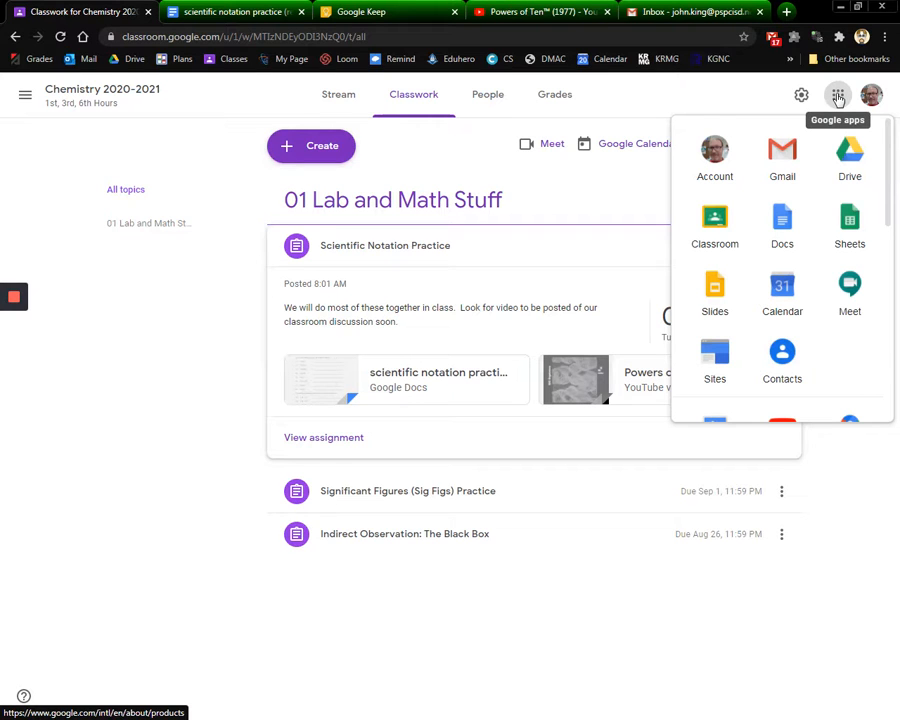
pyautogui.scroll(-2, 891, 190)
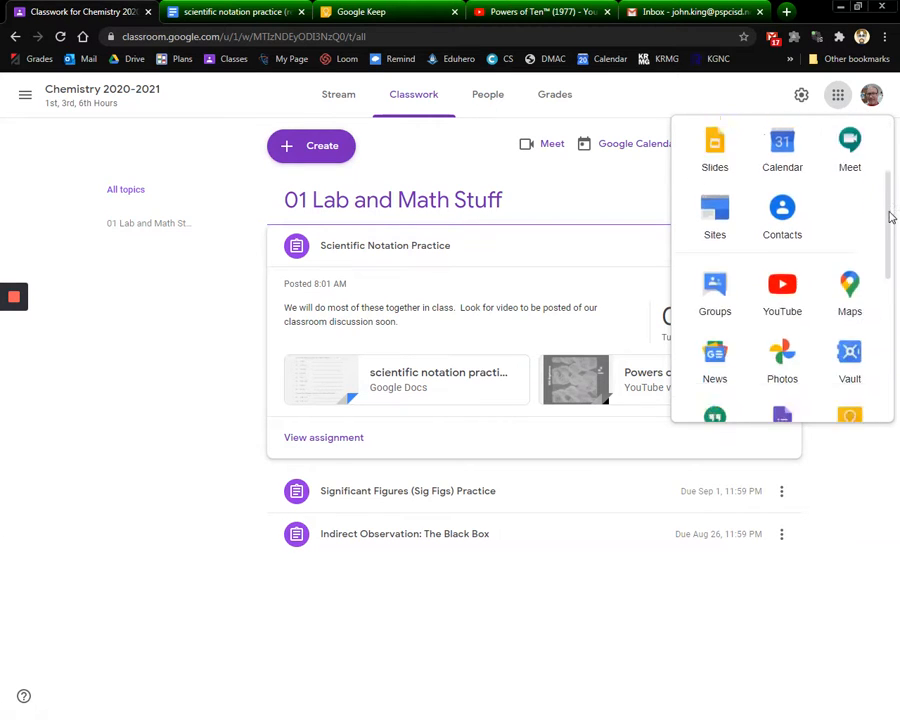
pyautogui.scroll(-4, 891, 217)
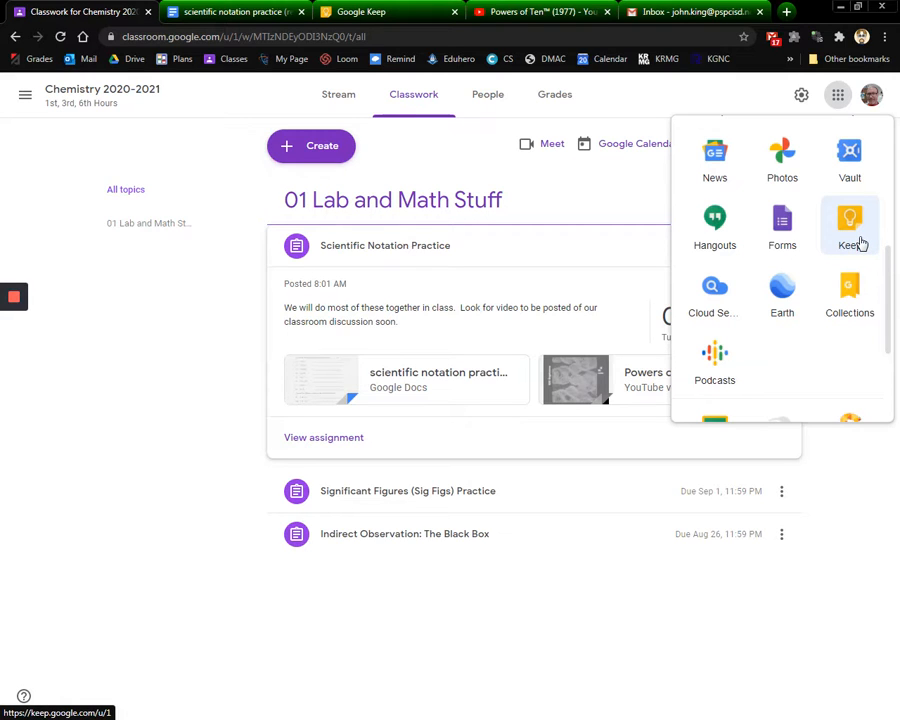
pyautogui.click(390, 13)
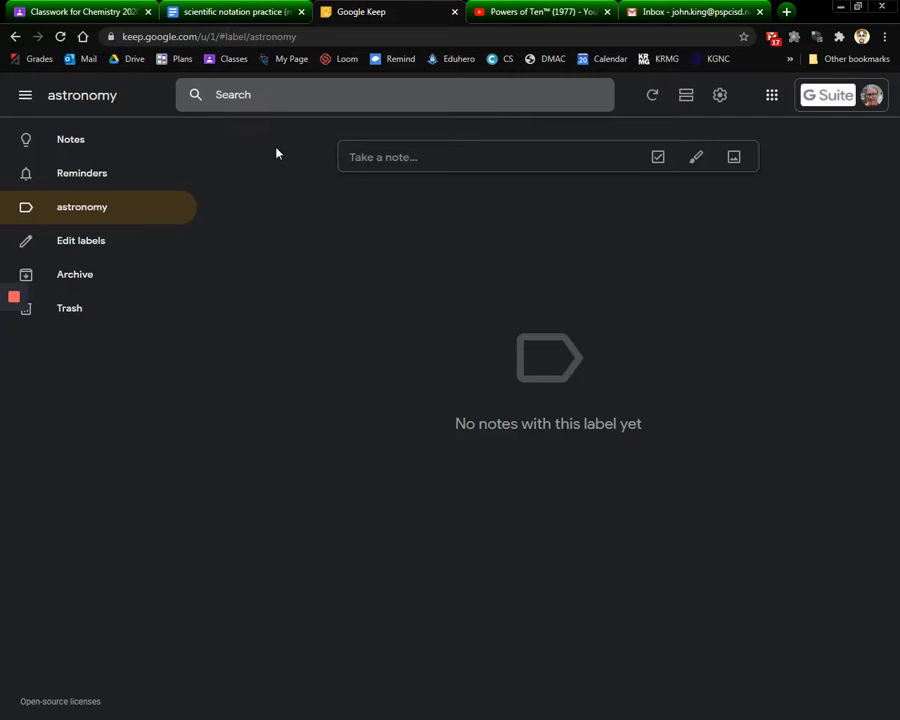
# - Create a note under the astronomy label reading "Don't forget to buy milk!!"
pyautogui.click(411, 157)
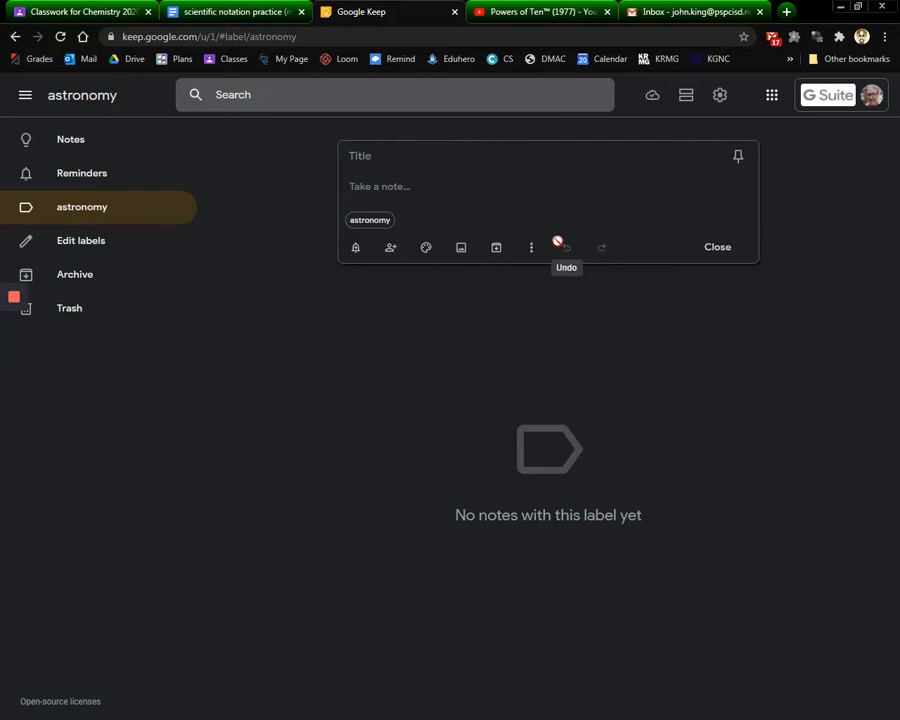
pyautogui.write("Don't forget to buy")
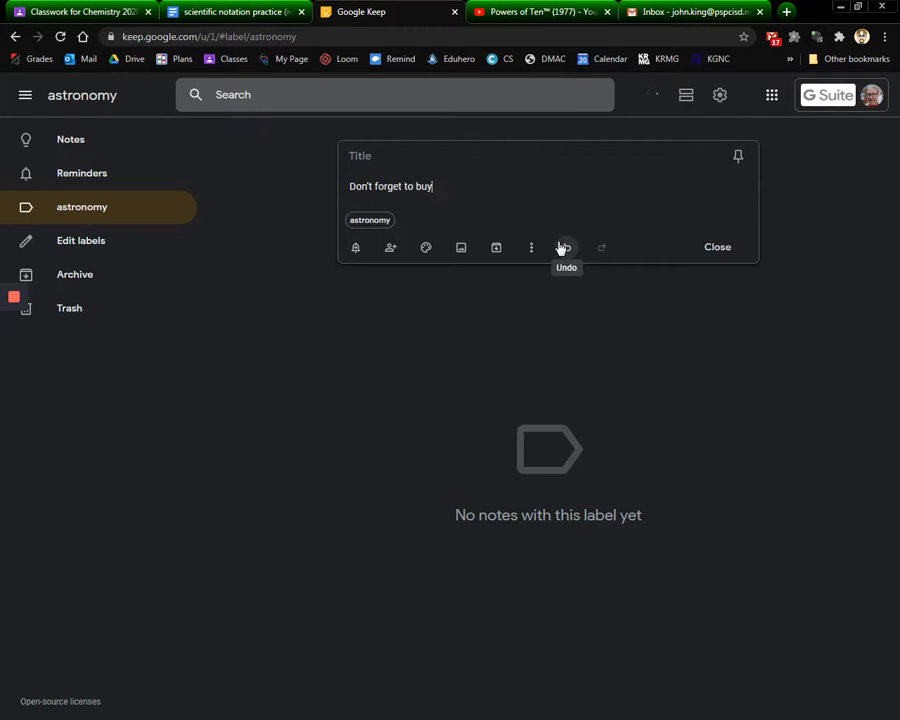
pyautogui.write(' mil;k!!')
pyautogui.click(449, 187)
pyautogui.press('BackSpace')
pyautogui.click(725, 251)
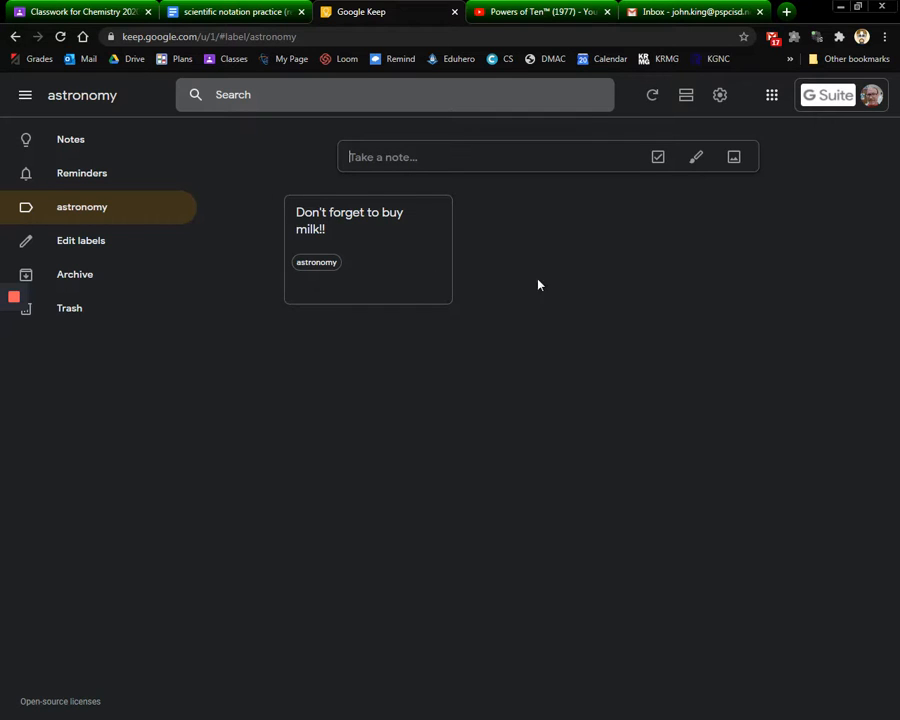
# - Remove the astronomy label from the milk note and give it a new label with the hashtag #stuffineed
pyautogui.click(398, 247)
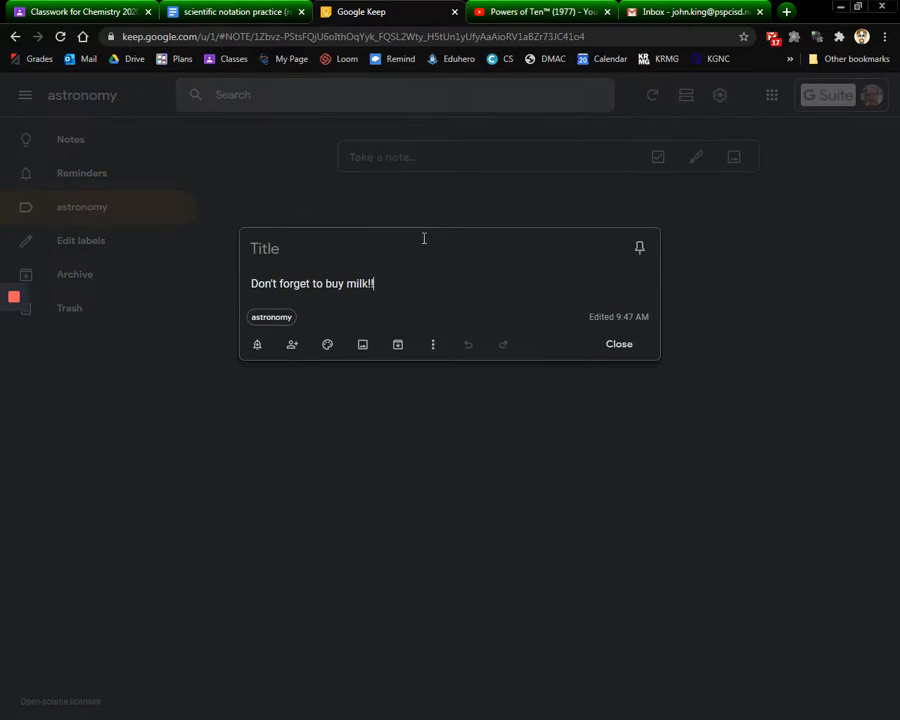
pyautogui.click(286, 318)
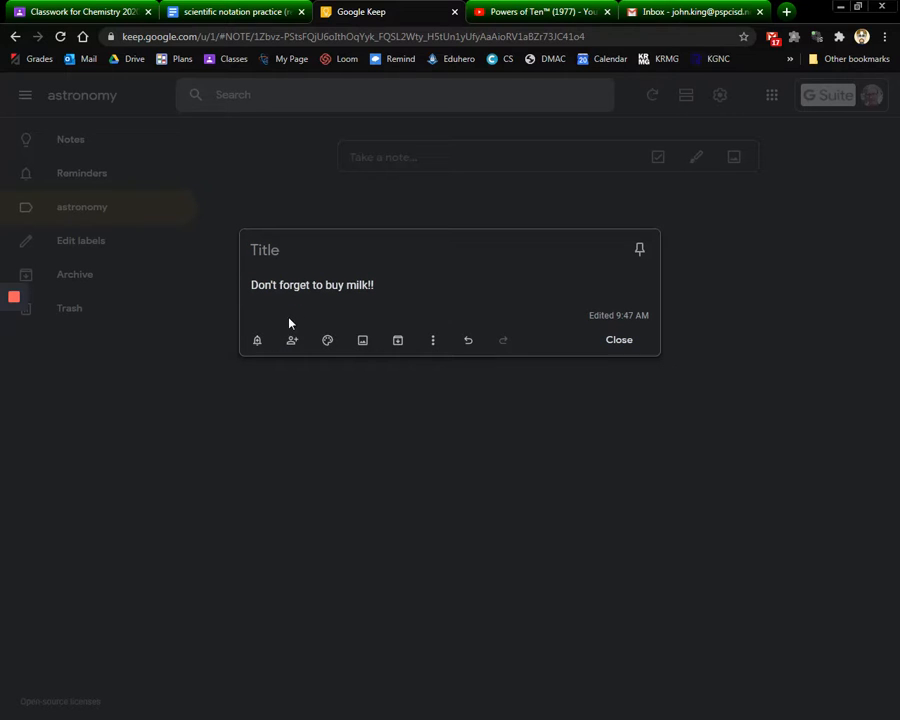
pyautogui.click(422, 291)
pyautogui.write('#s')
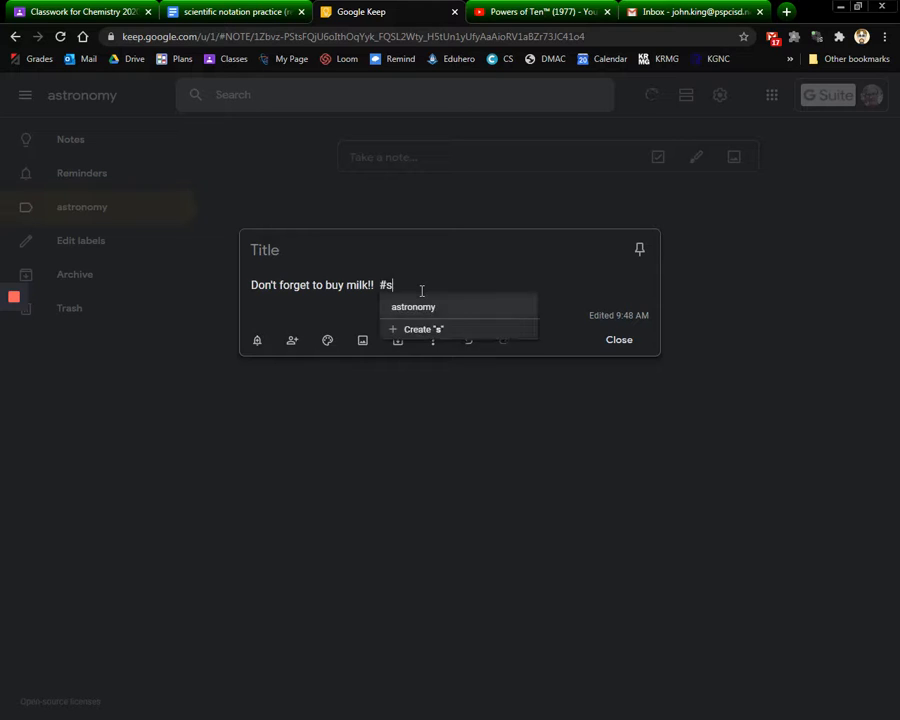
pyautogui.write('tuffineed')
pyautogui.press('Return')
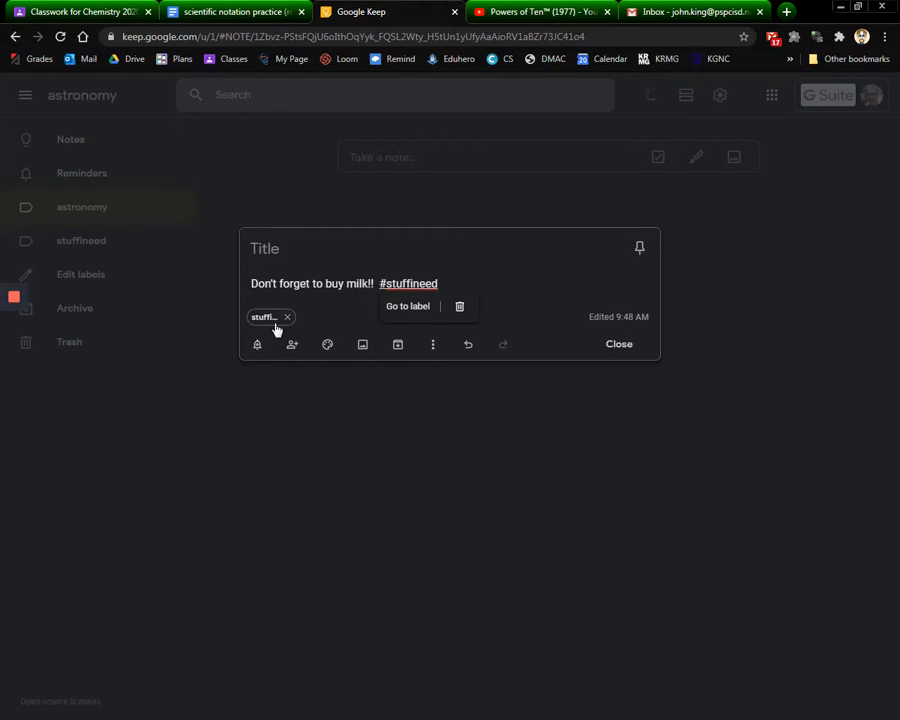
pyautogui.click(87, 242)
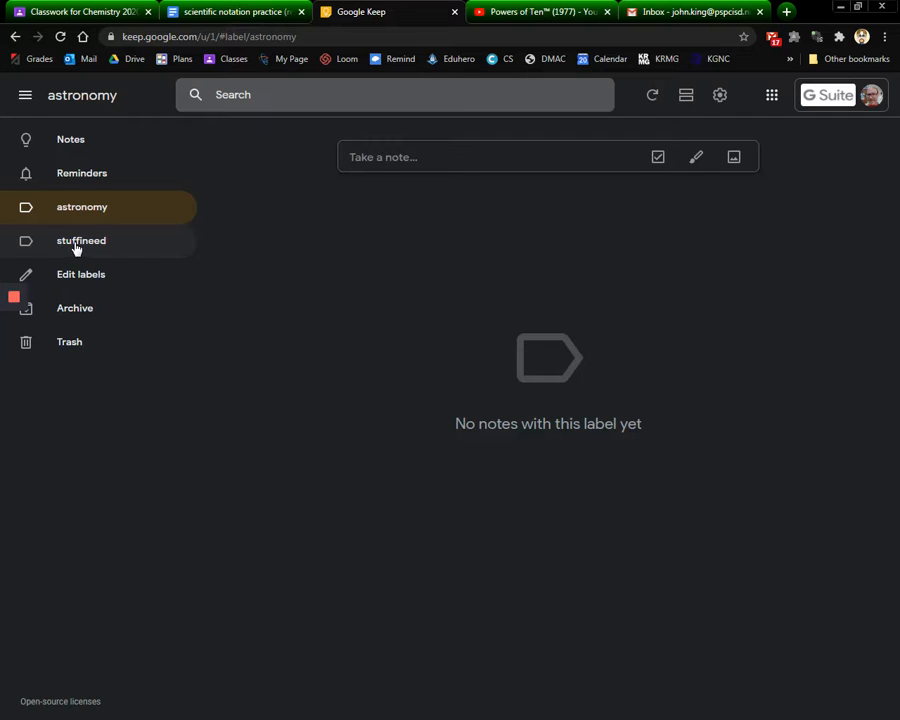
pyautogui.click(402, 161)
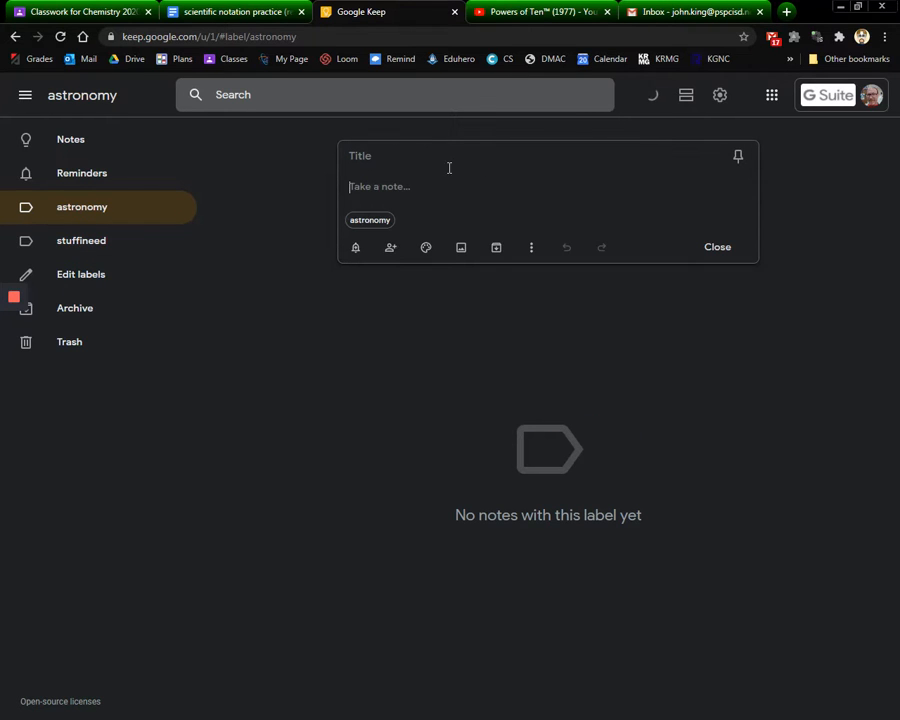
pyautogui.click(532, 252)
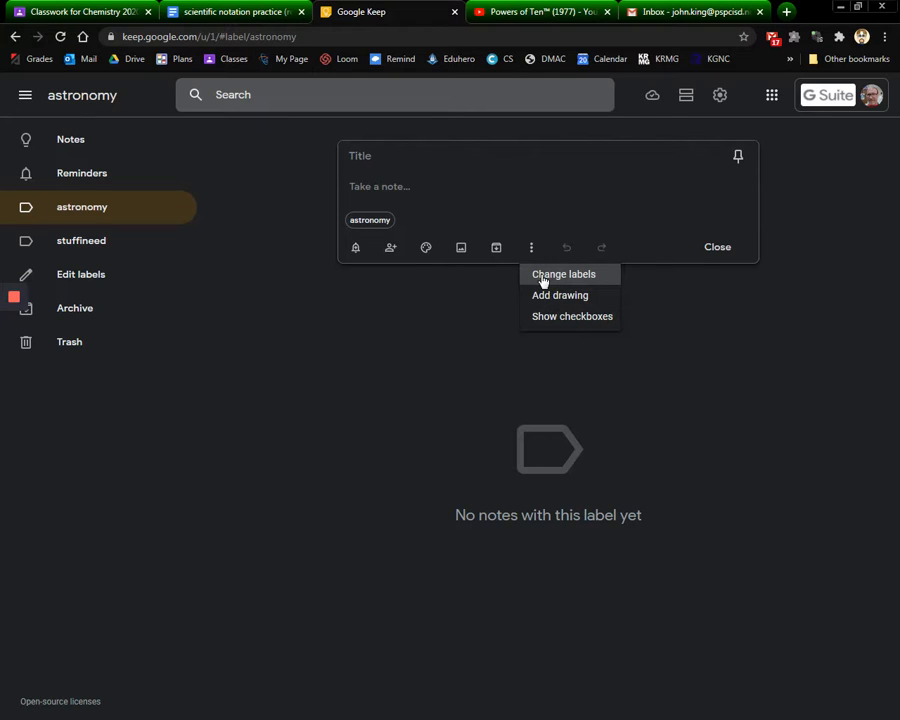
pyautogui.click(389, 221)
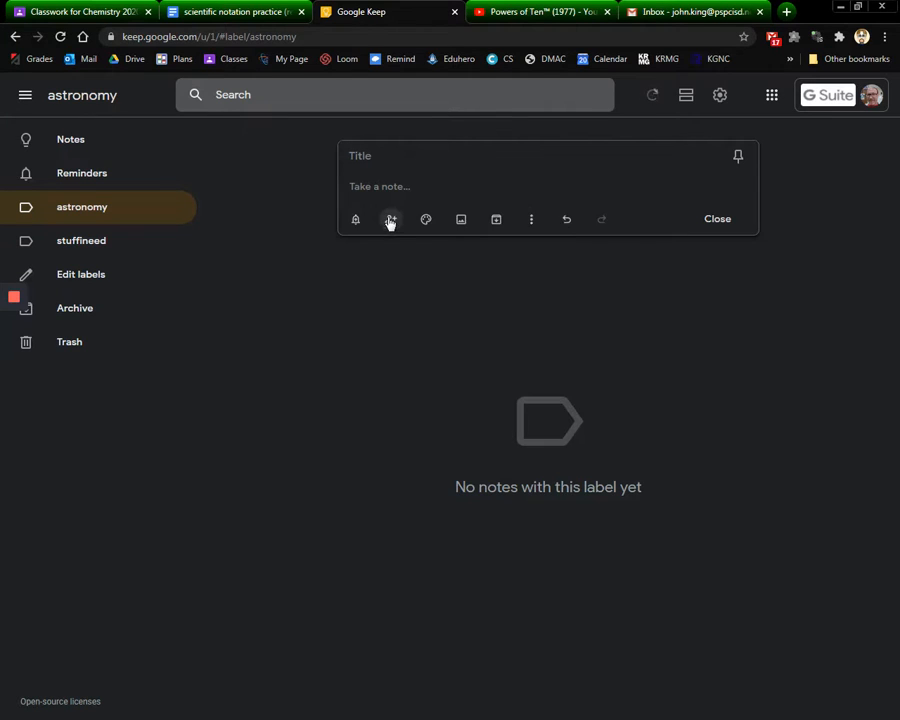
pyautogui.click(287, 227)
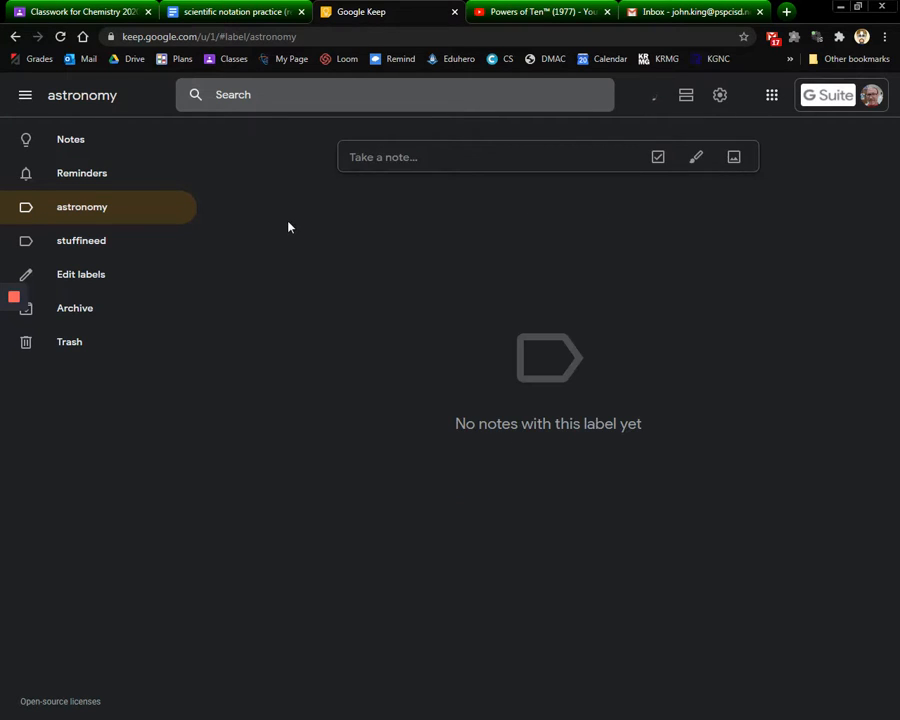
# - Show all notes and change the milk note's colour to yellow
pyautogui.click(75, 145)
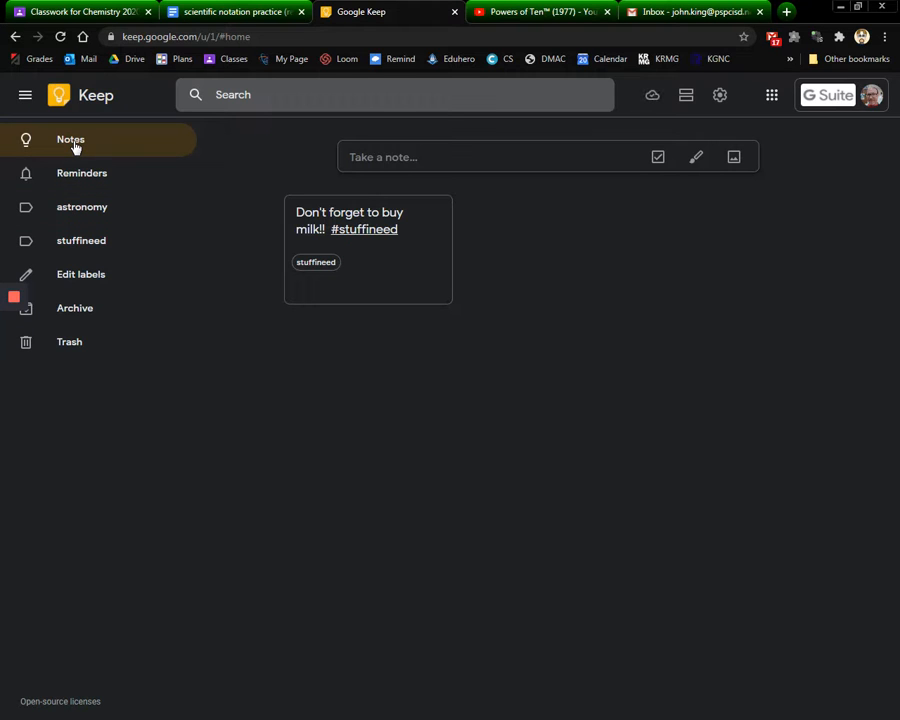
pyautogui.click(406, 249)
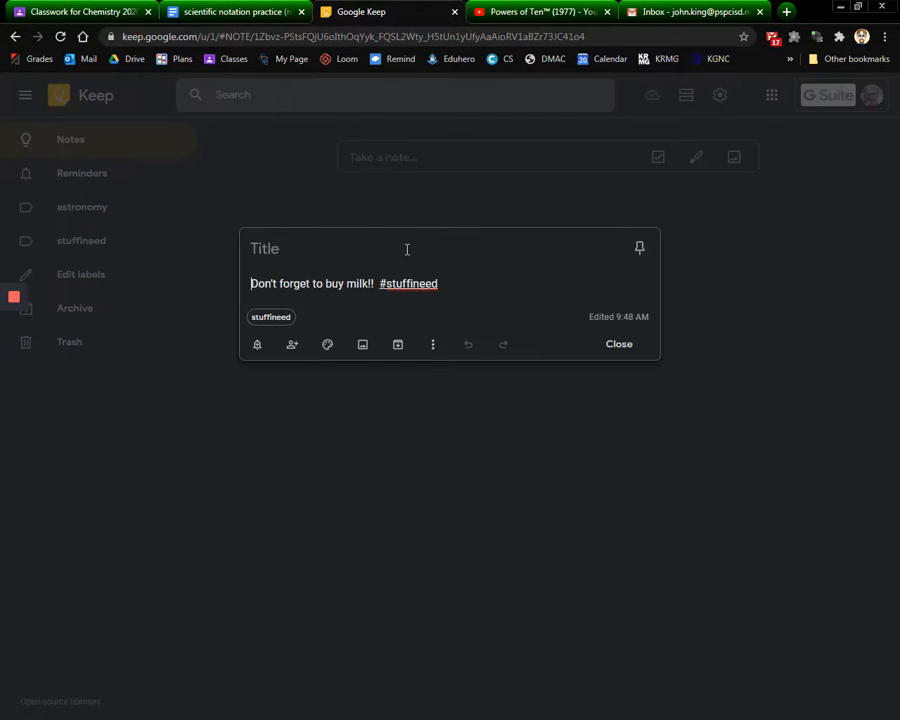
pyautogui.moveTo(326, 348)
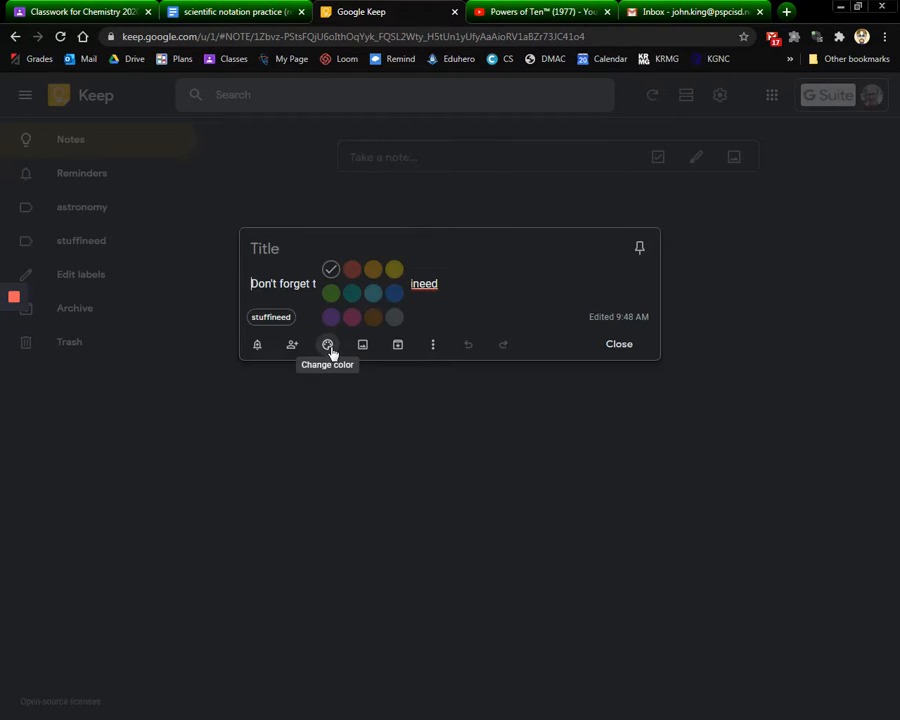
pyautogui.click(394, 270)
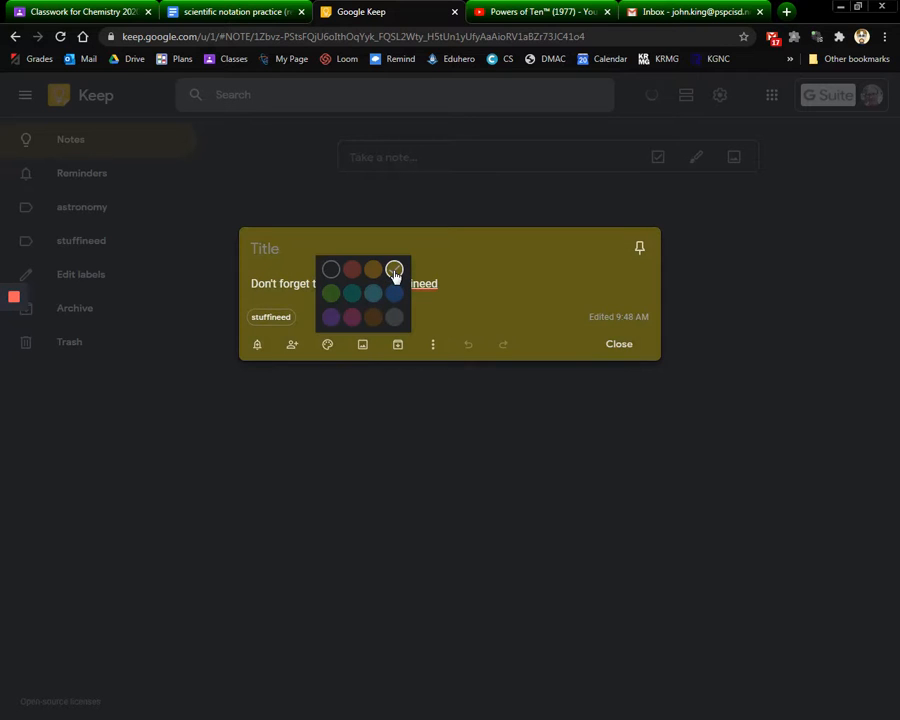
pyautogui.click(508, 417)
pyautogui.moveTo(367, 296)
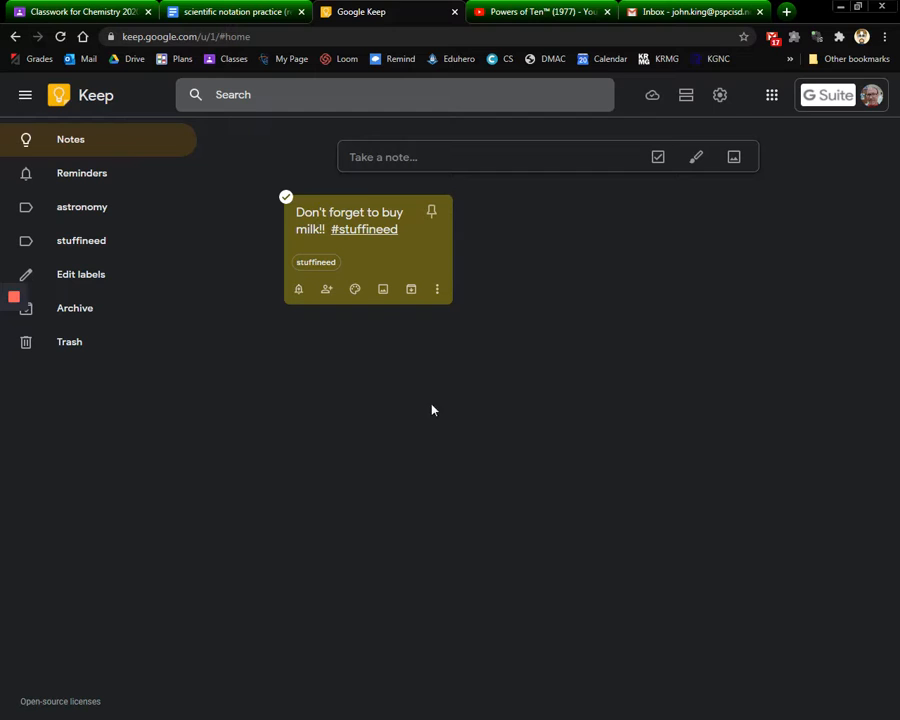
pyautogui.moveTo(364, 204); pyautogui.dragTo(426, 275)
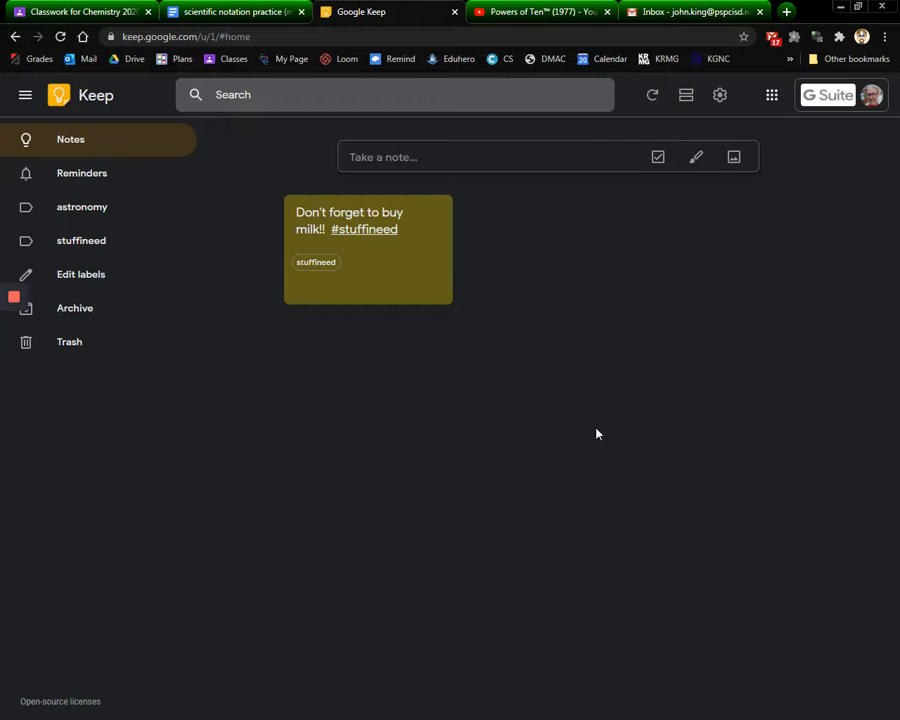
# - Pin the milk note and view its reminder options without setting a reminder
pyautogui.click(432, 213)
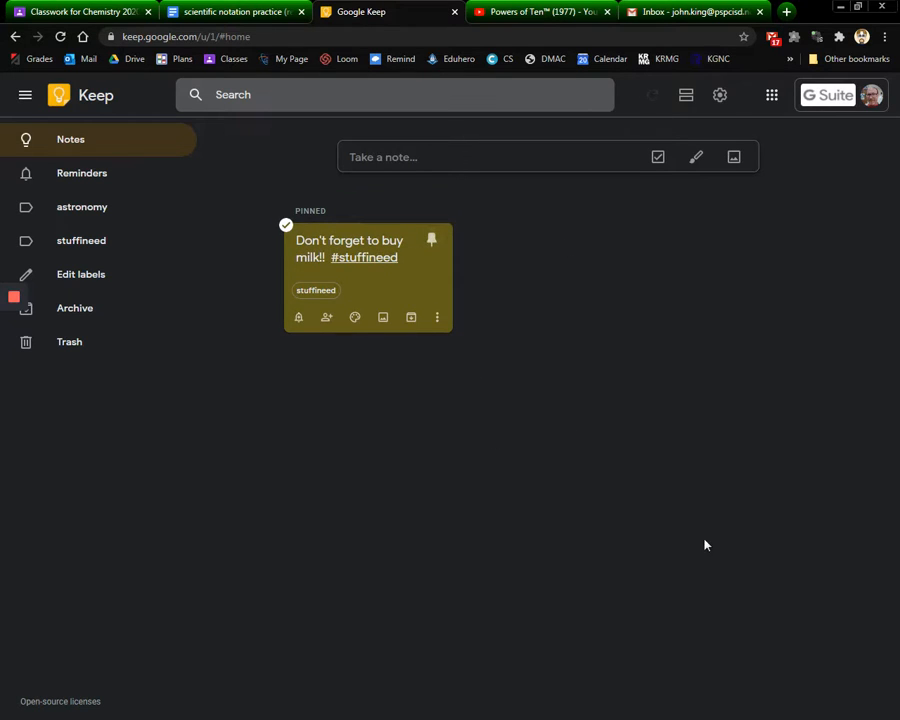
pyautogui.click(372, 288)
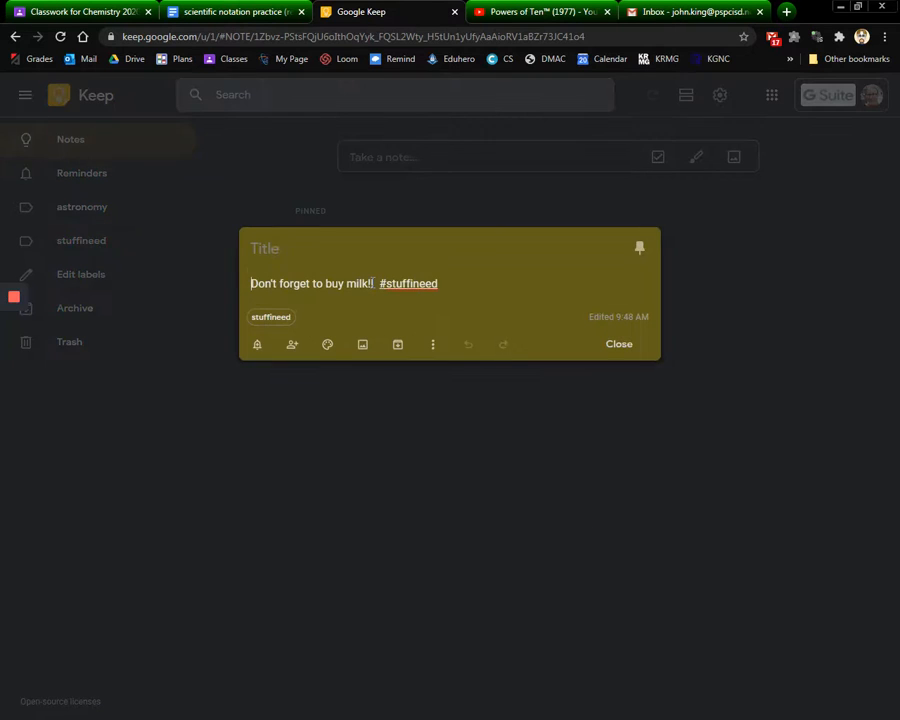
pyautogui.click(258, 348)
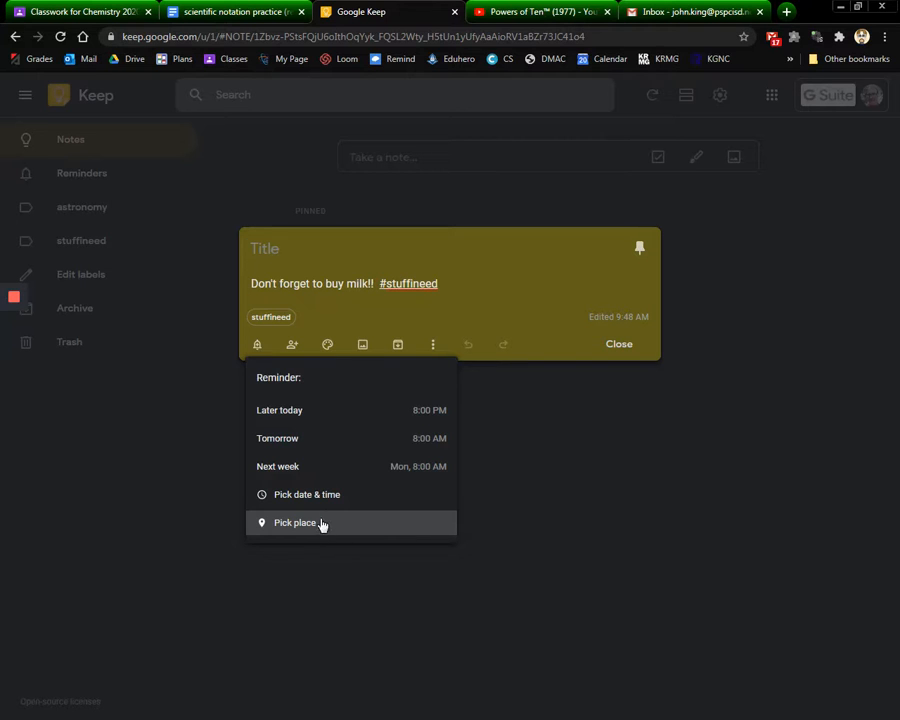
pyautogui.click(538, 470)
# - View the milk note's collaborator sharing options and cancel without adding anyone
pyautogui.click(365, 291)
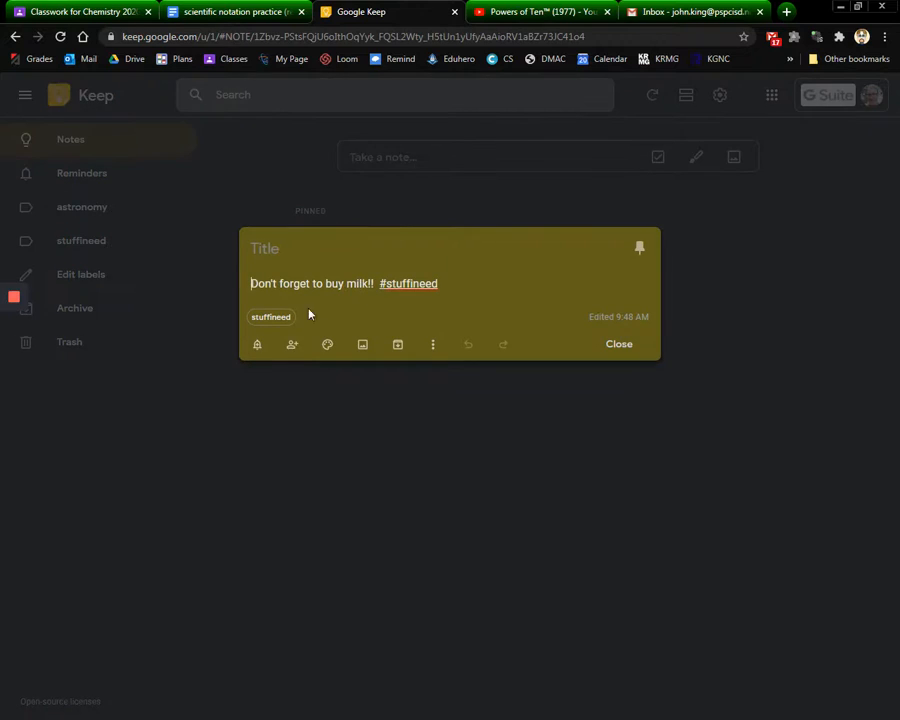
pyautogui.click(293, 352)
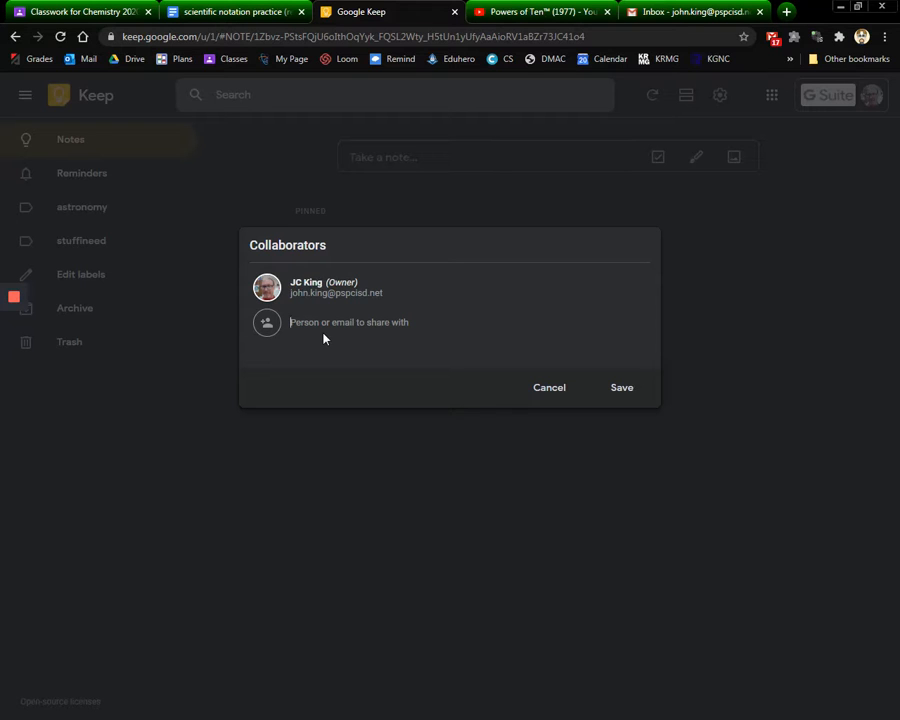
pyautogui.click(552, 389)
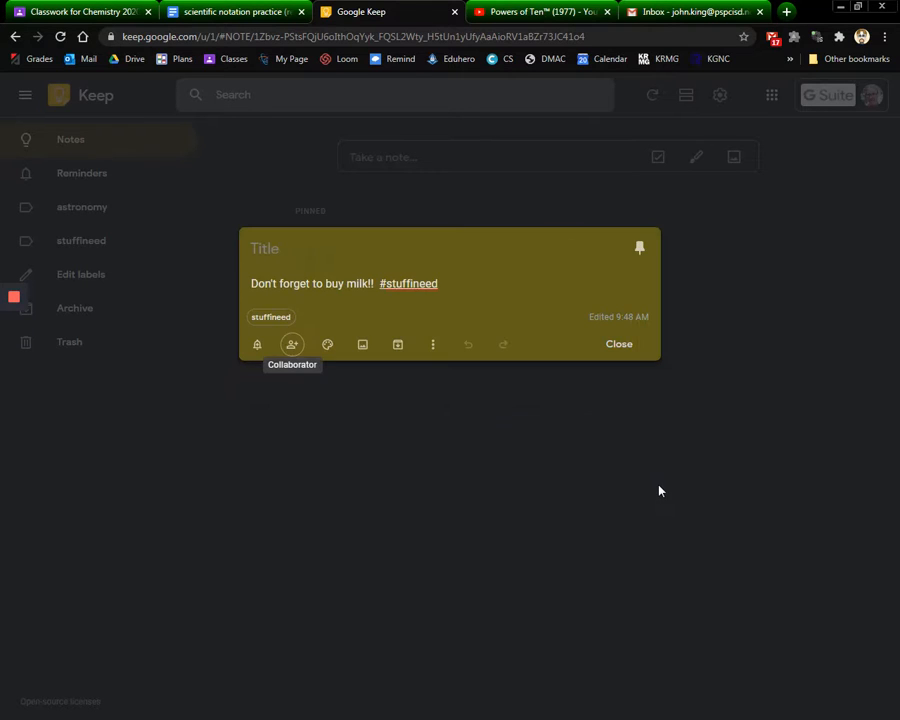
# - Archive the milk note, restore it from the archive and return to the main notes
pyautogui.click(398, 350)
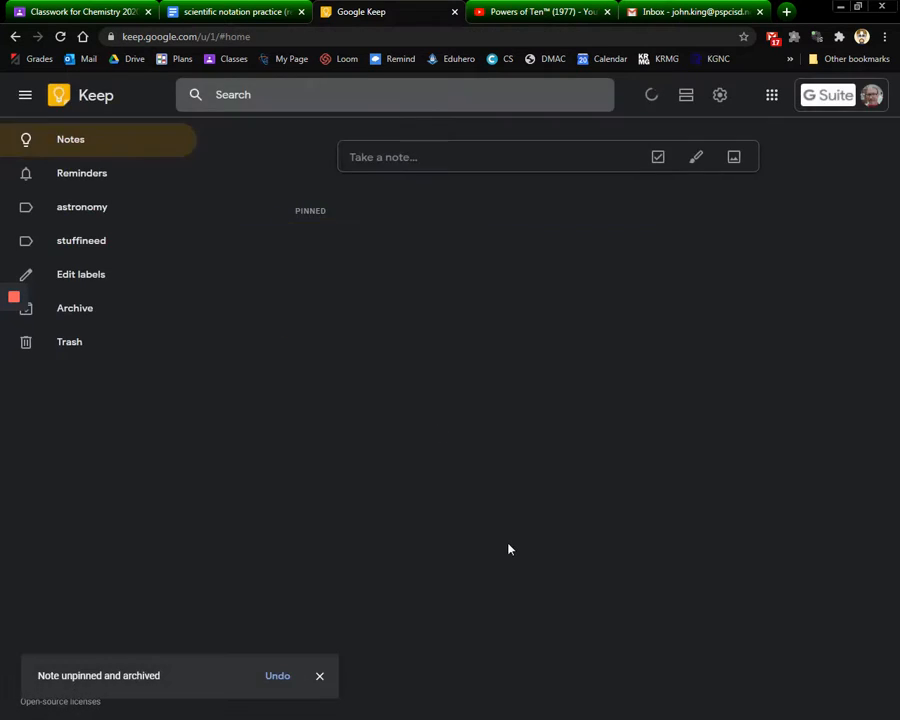
pyautogui.click(87, 312)
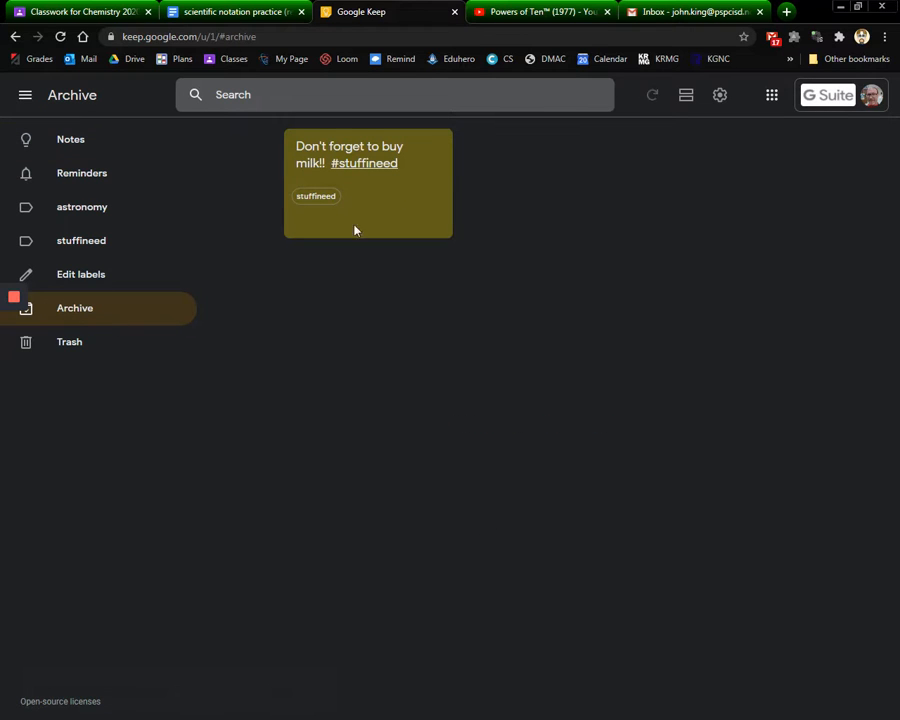
pyautogui.click(405, 205)
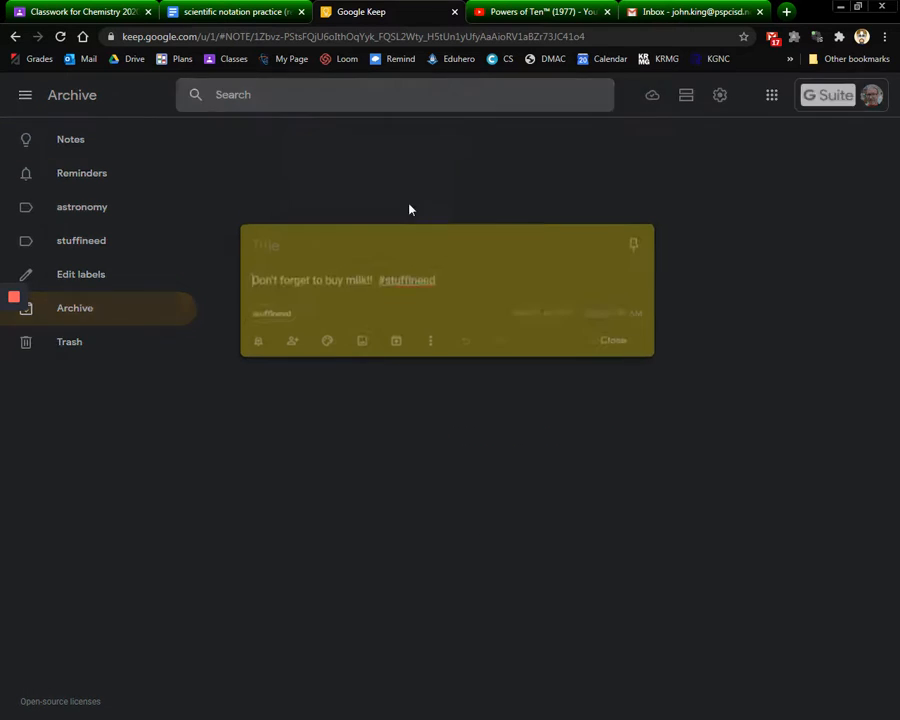
pyautogui.click(397, 350)
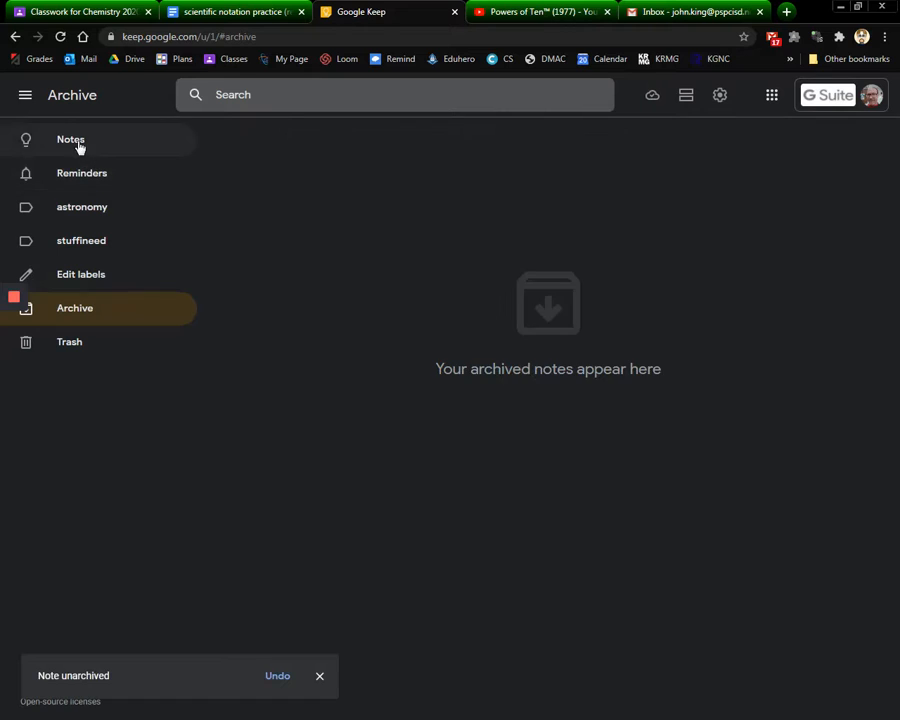
pyautogui.click(76, 142)
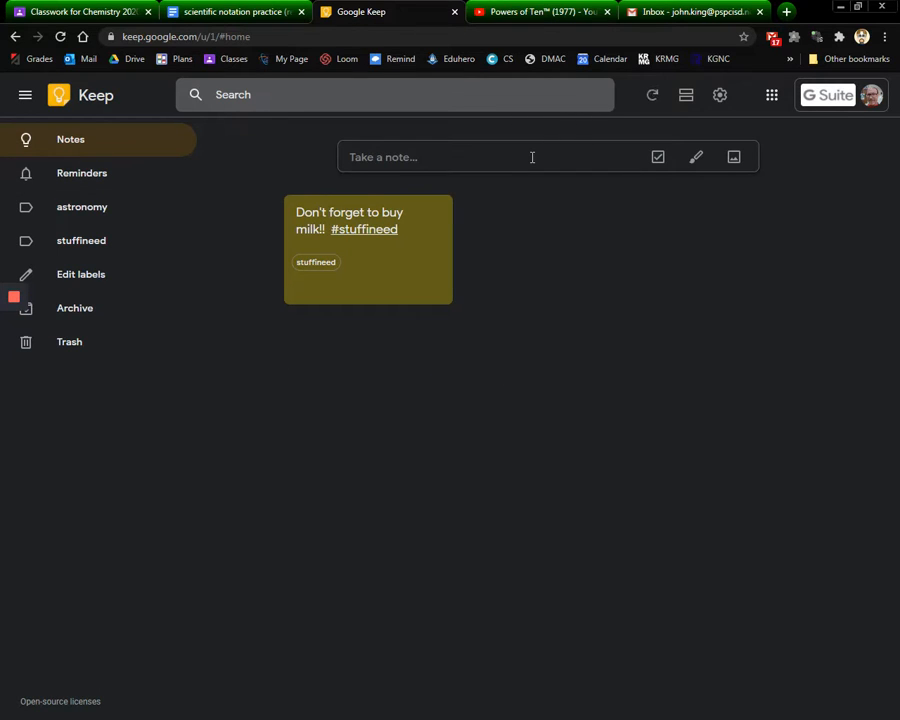
# - Create a checklist note titled "People who need to get smacked" with three people's first names as items
pyautogui.click(658, 158)
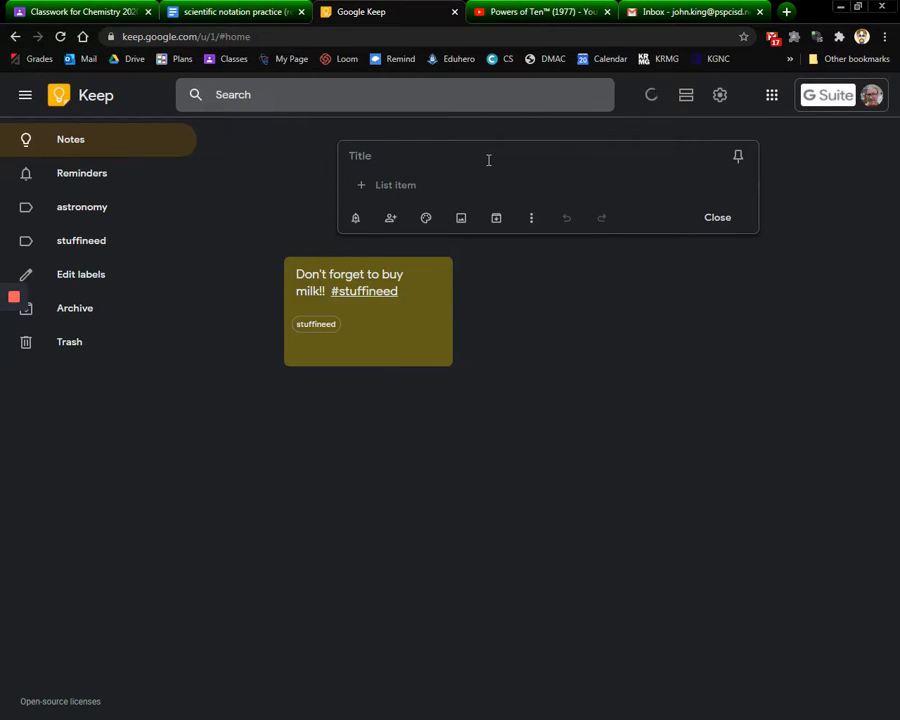
pyautogui.write('People who need to get smacked')
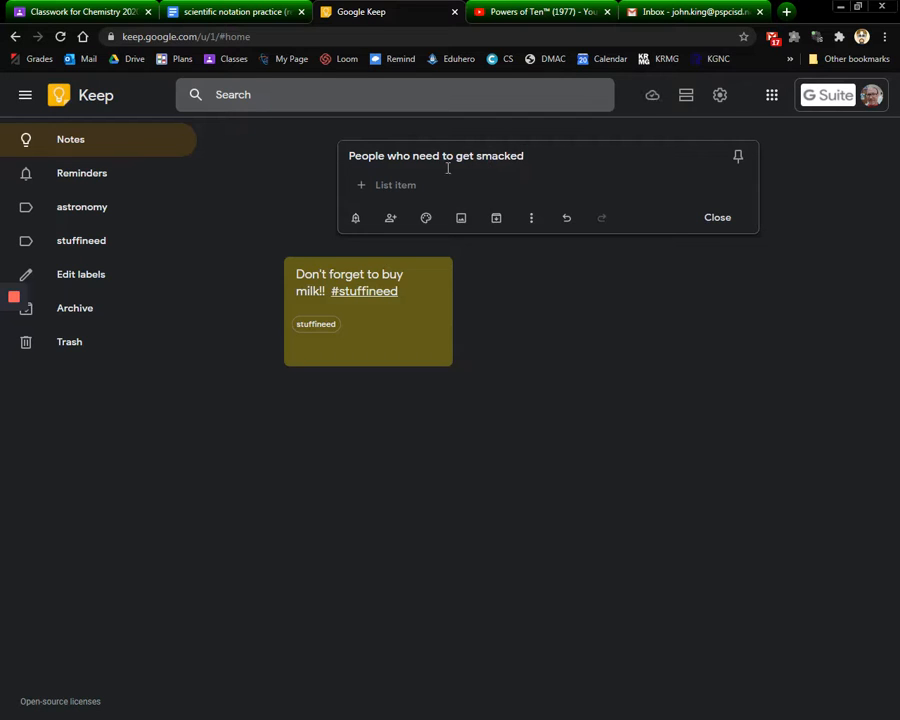
pyautogui.click(420, 183)
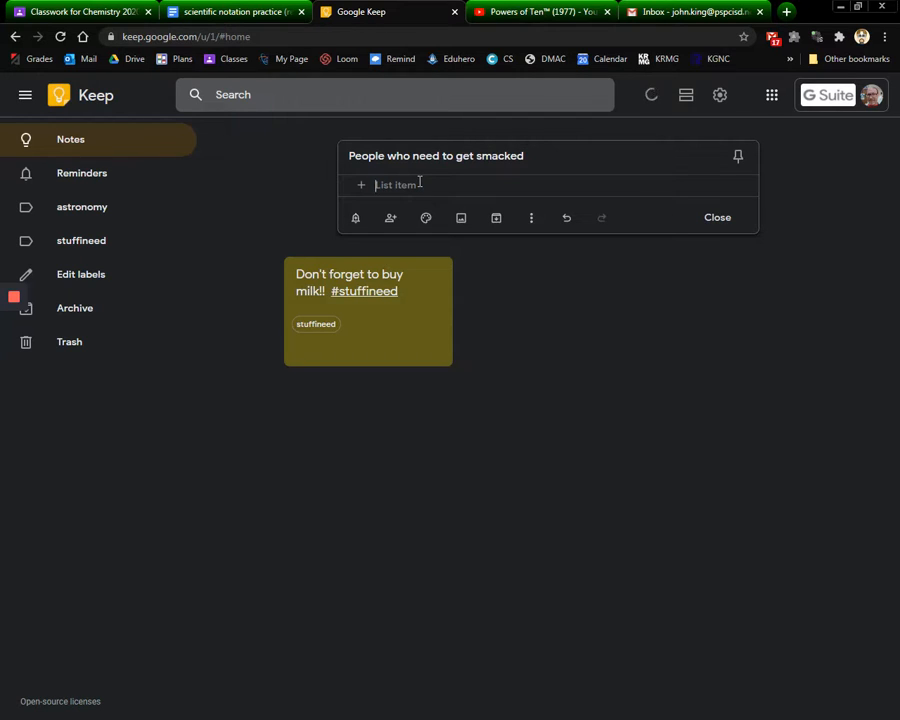
pyautogui.write('Daniel')
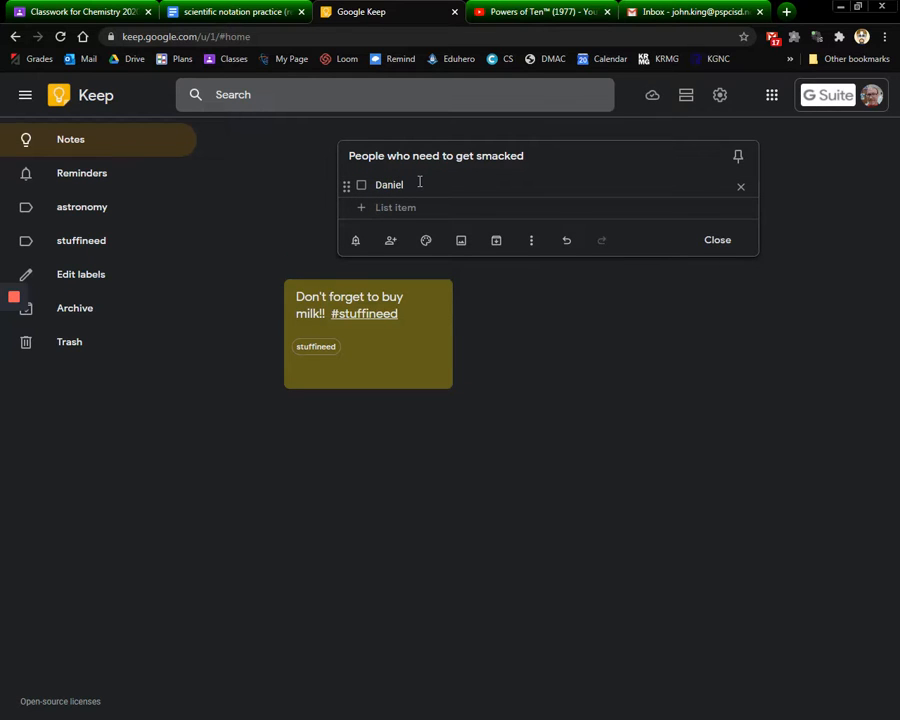
pyautogui.press('Return')
pyautogui.write('Rane')
pyautogui.press('Return')
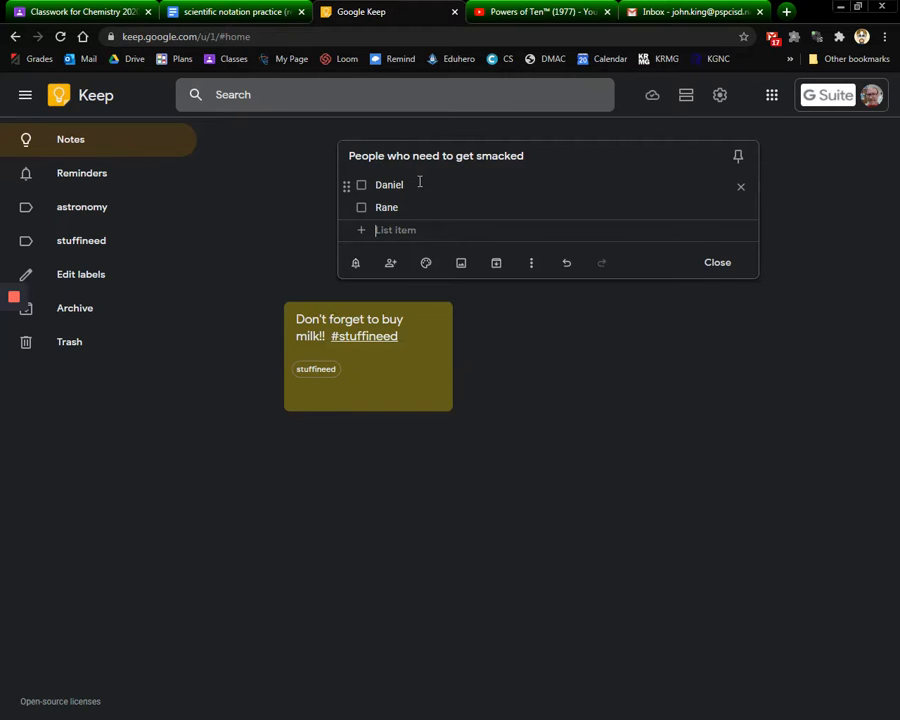
pyautogui.write('Macy')
pyautogui.press('Return')
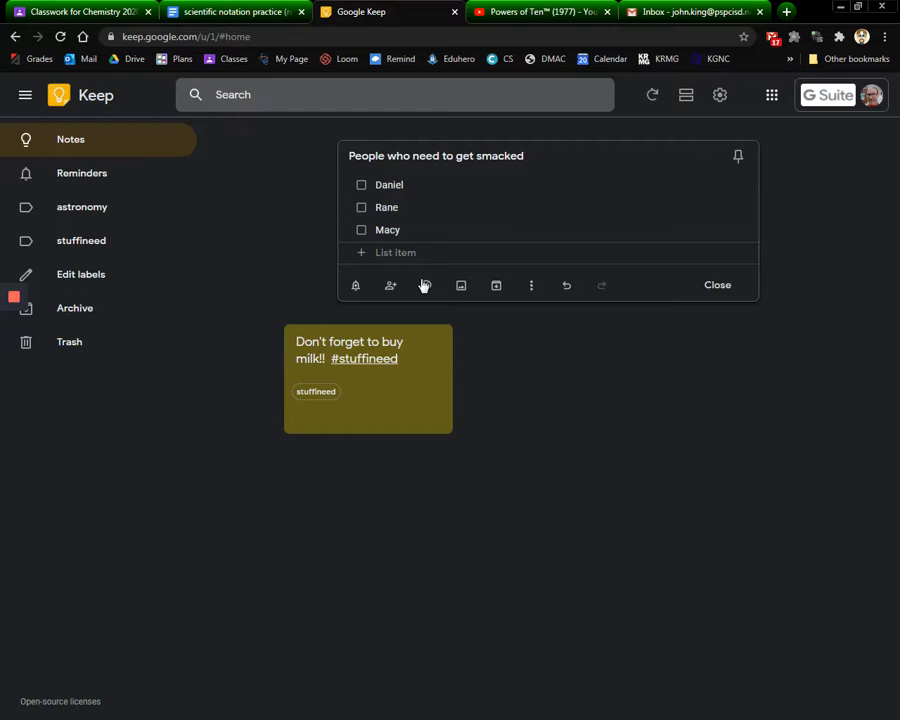
# - Colour the checklist note red, save it, and check off the second name in the list
pyautogui.moveTo(425, 285)
pyautogui.click(450, 212)
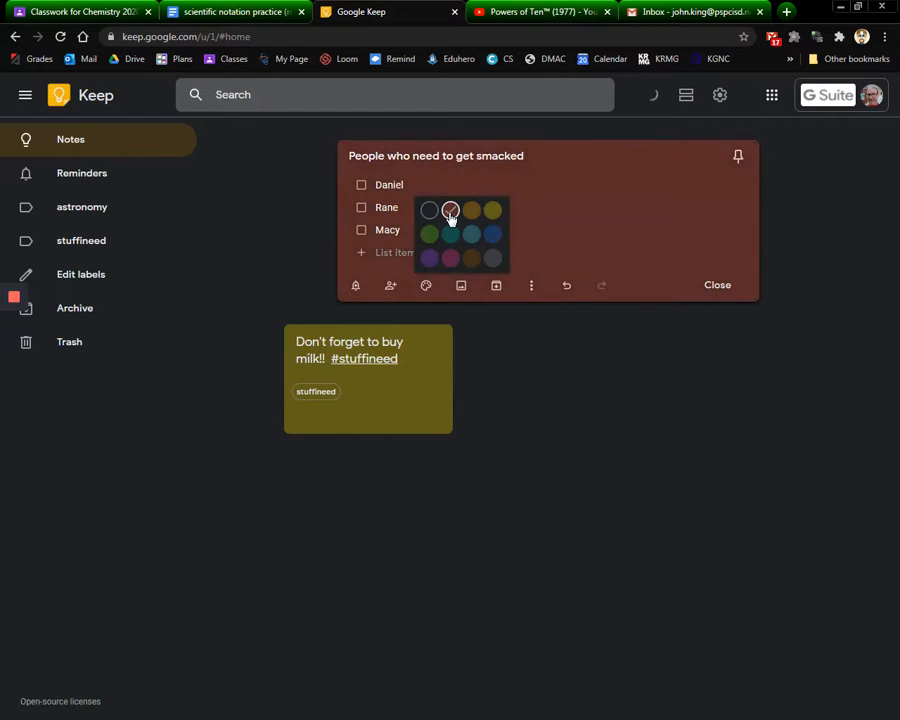
pyautogui.click(558, 163)
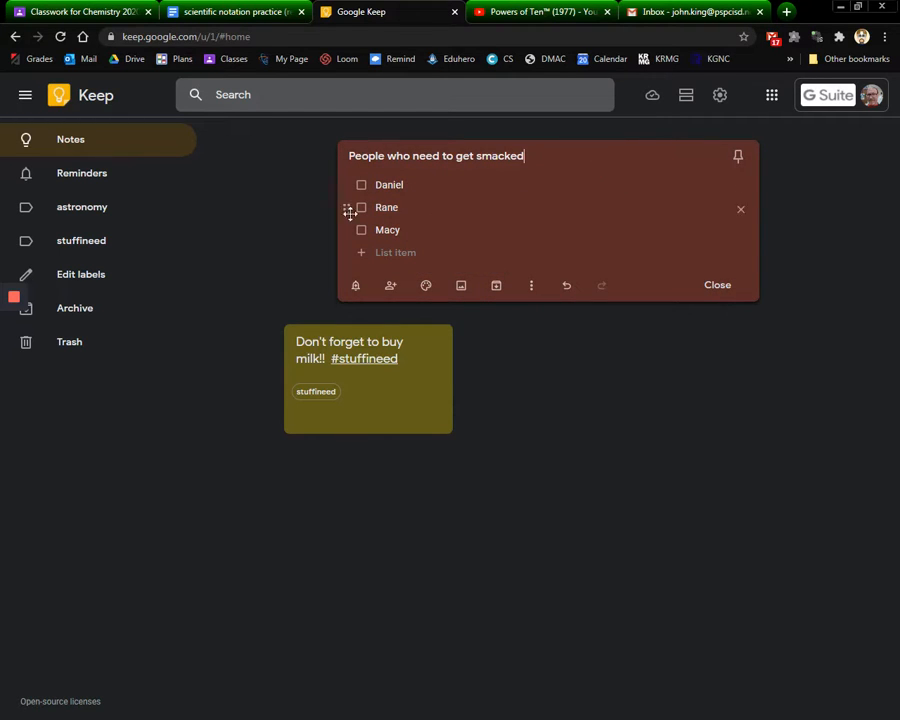
pyautogui.click(267, 217)
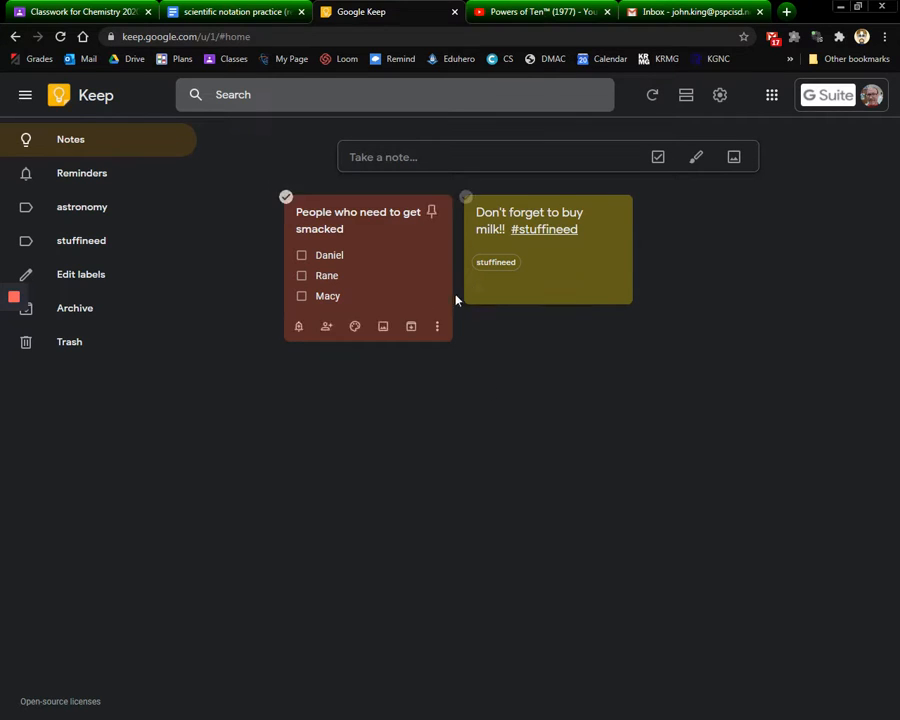
pyautogui.click(302, 276)
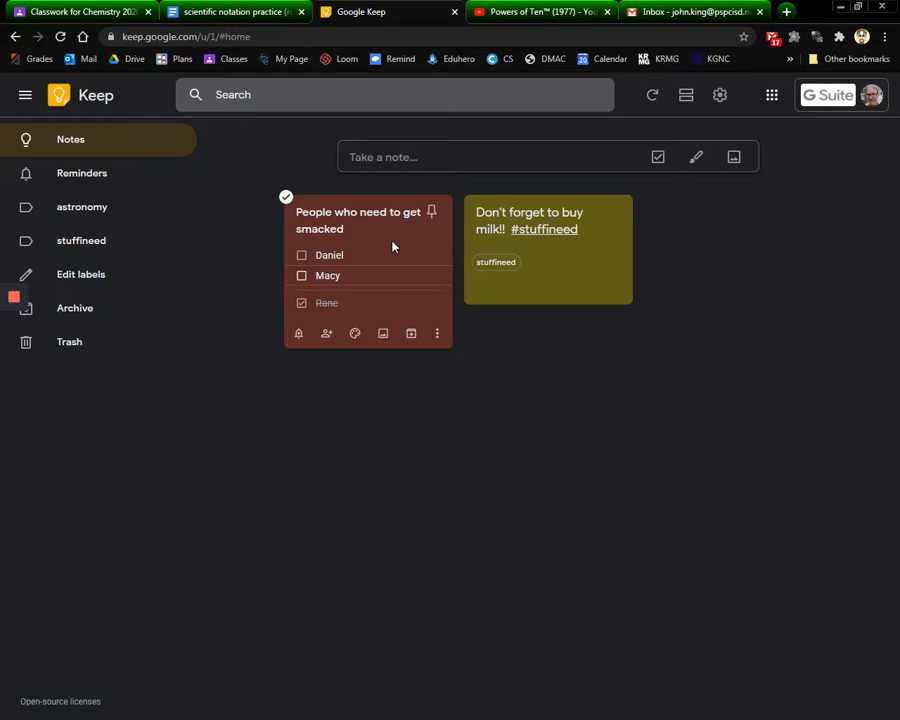
# - Start a new drawing note and sketch two round eyes side by side with a blue pen
pyautogui.click(697, 160)
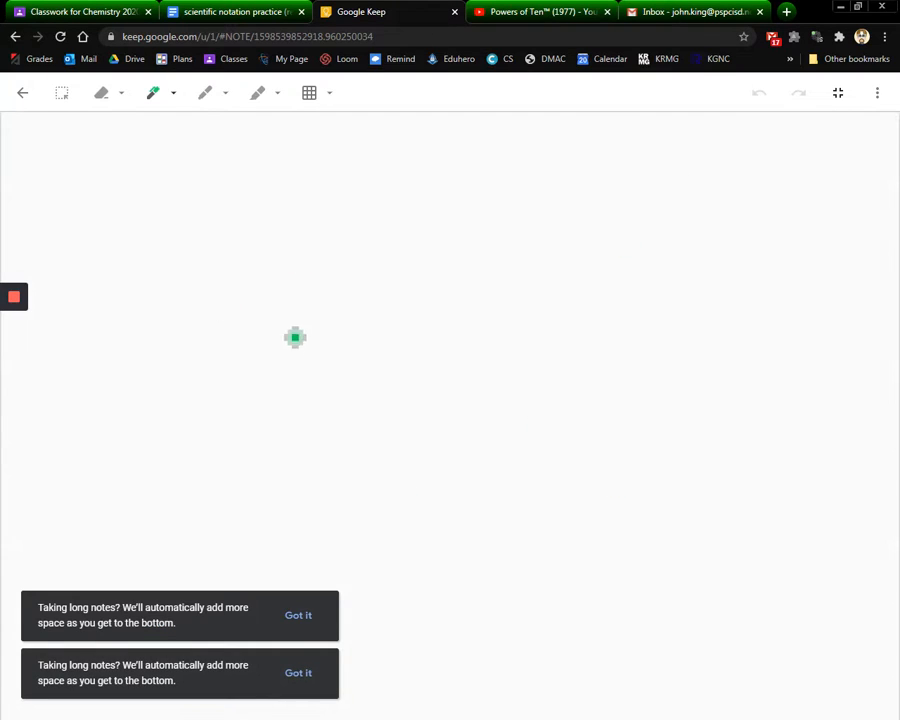
pyautogui.click(173, 96)
pyautogui.click(183, 125)
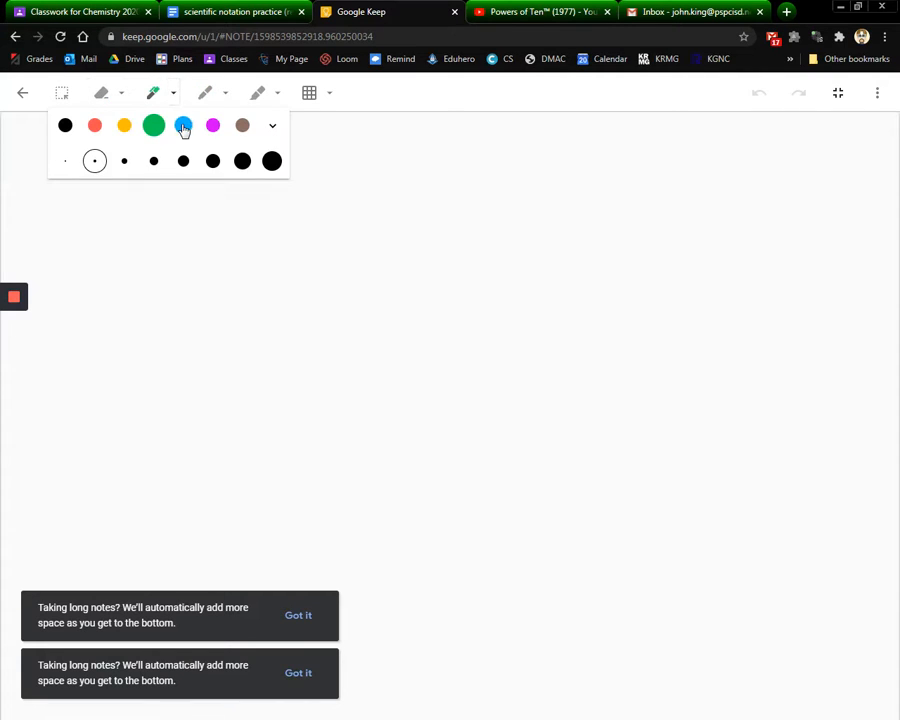
pyautogui.click(265, 302)
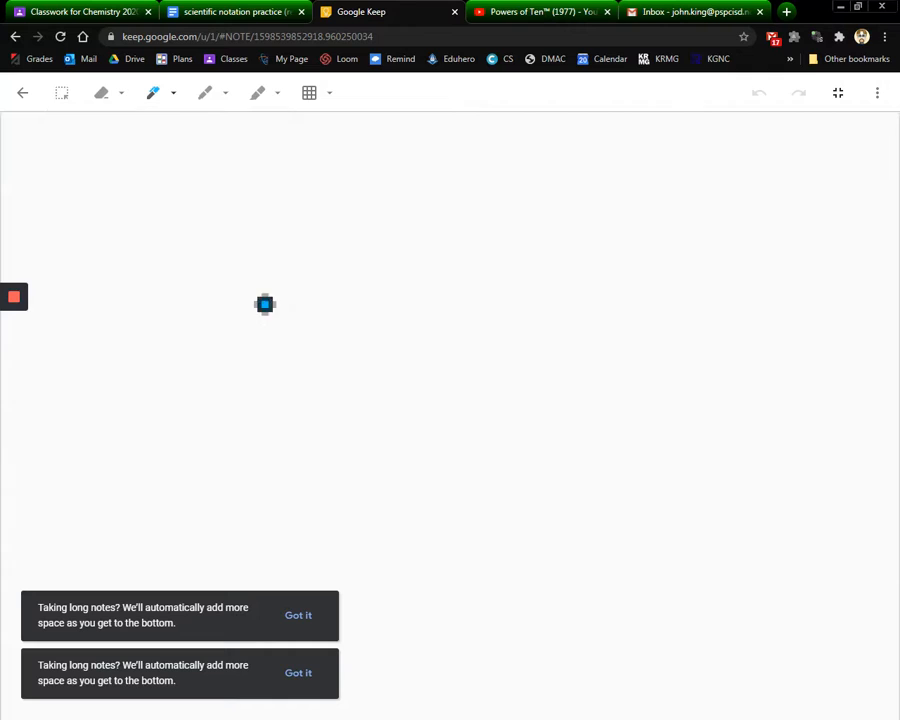
pyautogui.moveTo(328, 314)
pyautogui.mouseDown()
pyautogui.moveTo(263, 313)
pyautogui.moveTo(343, 318)
pyautogui.moveTo(327, 283)
pyautogui.moveTo(303, 313)
pyautogui.moveTo(298, 292)
pyautogui.mouseUp()
pyautogui.moveTo(477, 303)
pyautogui.mouseDown()
pyautogui.moveTo(432, 259)
pyautogui.moveTo(422, 275)
pyautogui.moveTo(444, 295)
pyautogui.moveTo(437, 285)
pyautogui.mouseUp()
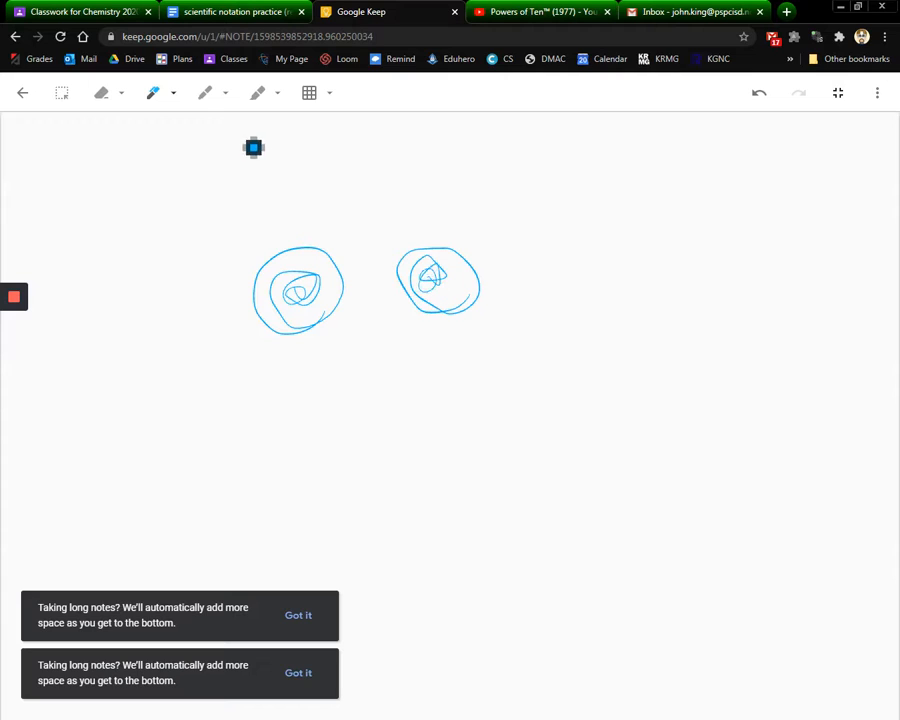
# - Draw a red frowning mouth below the eyes with the marker and leave the drawing canvas
pyautogui.click(224, 96)
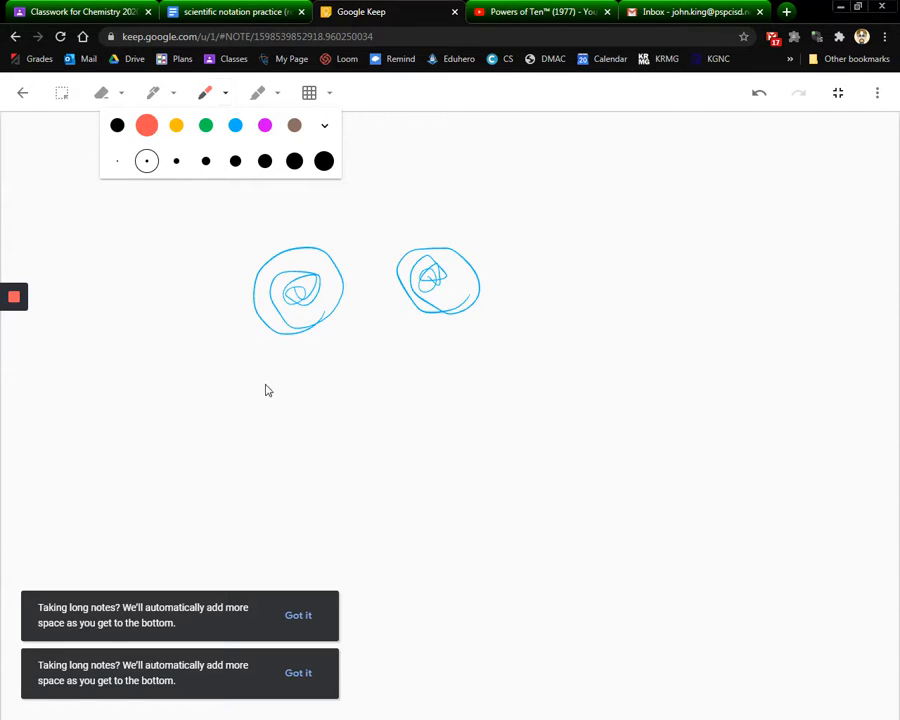
pyautogui.click(289, 414)
pyautogui.moveTo(436, 403)
pyautogui.mouseDown()
pyautogui.moveTo(402, 375)
pyautogui.moveTo(261, 414)
pyautogui.mouseUp()
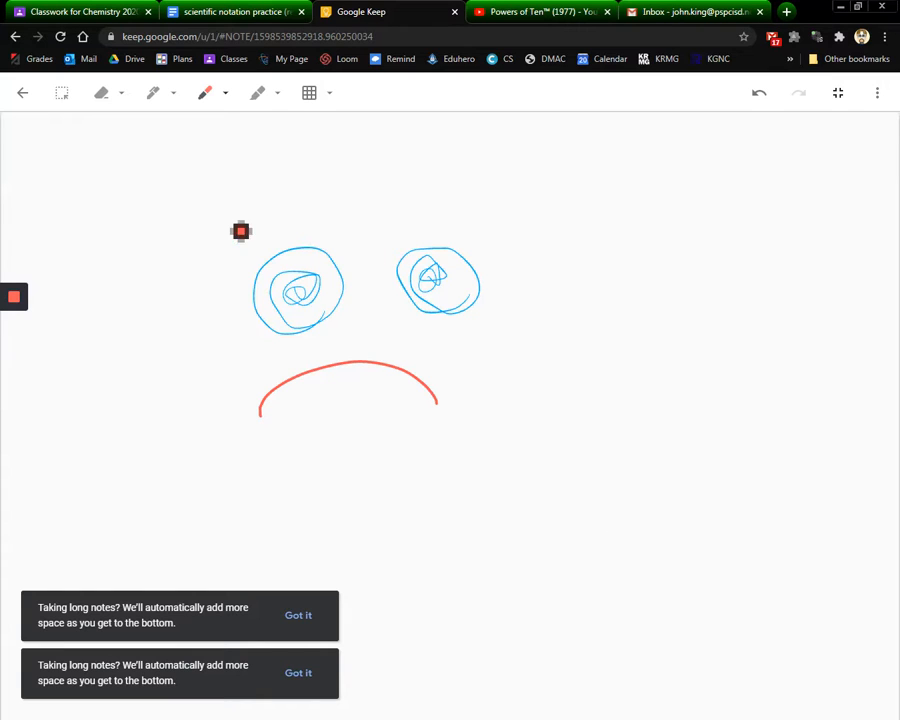
pyautogui.click(21, 94)
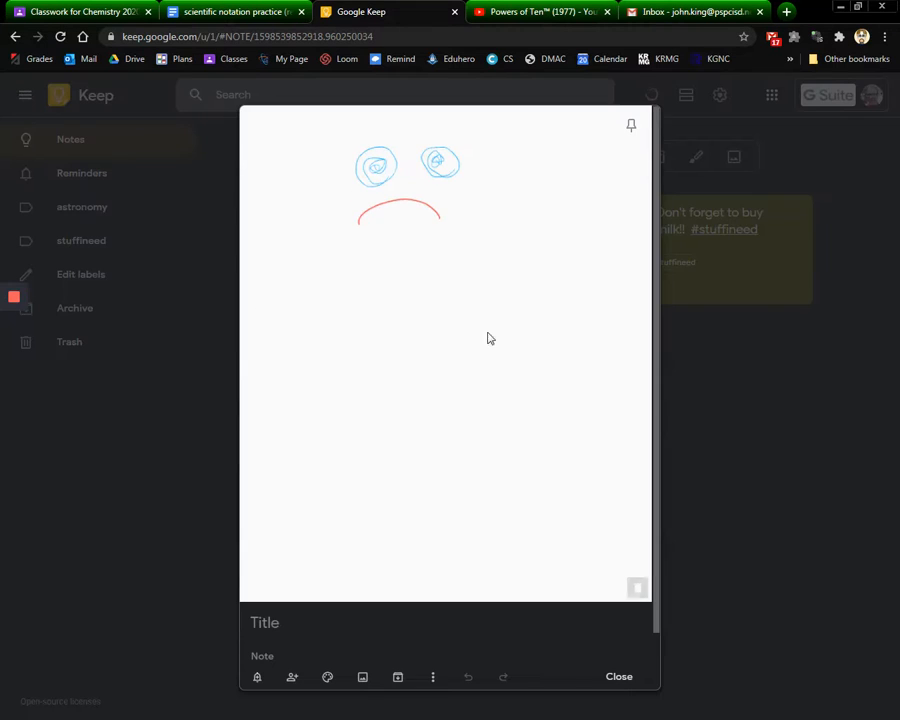
# - Title the drawing note "Your Mom" and close it
pyautogui.click(356, 628)
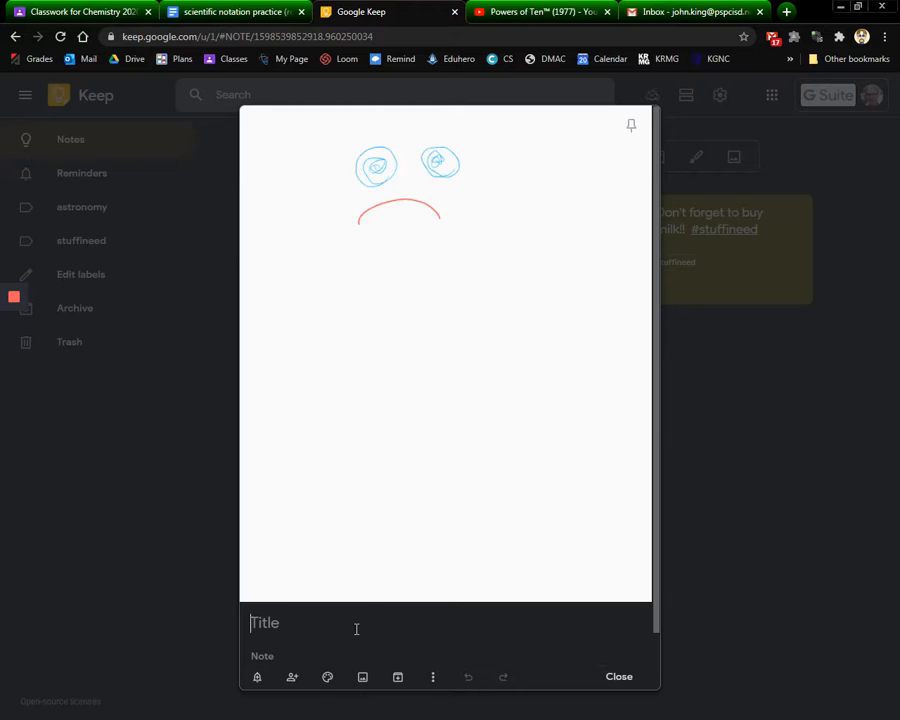
pyautogui.write('Your Mom')
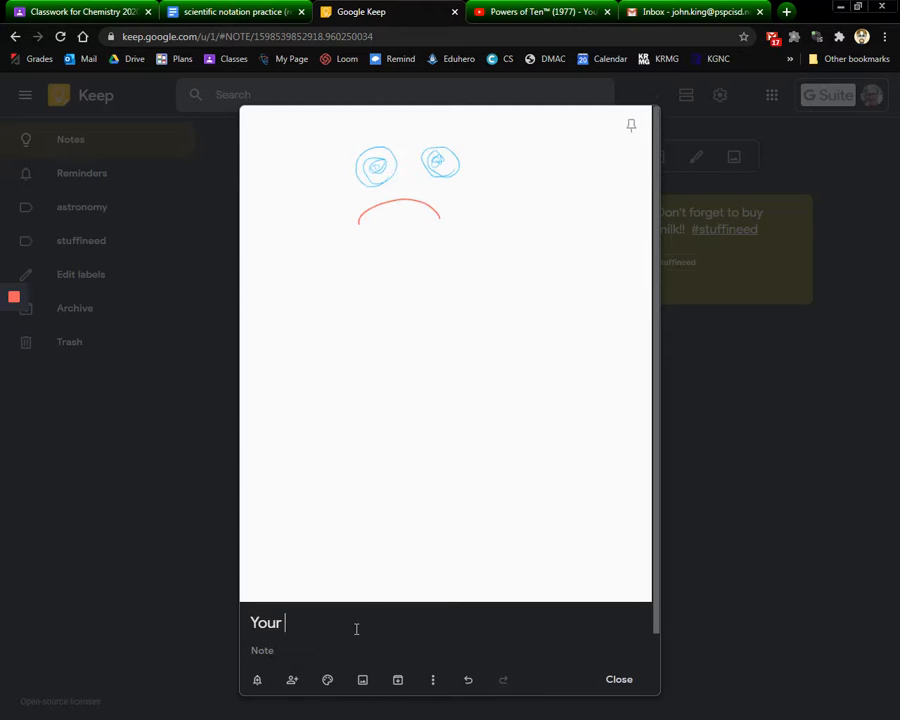
pyautogui.rightClick(366, 658)
pyautogui.click(621, 681)
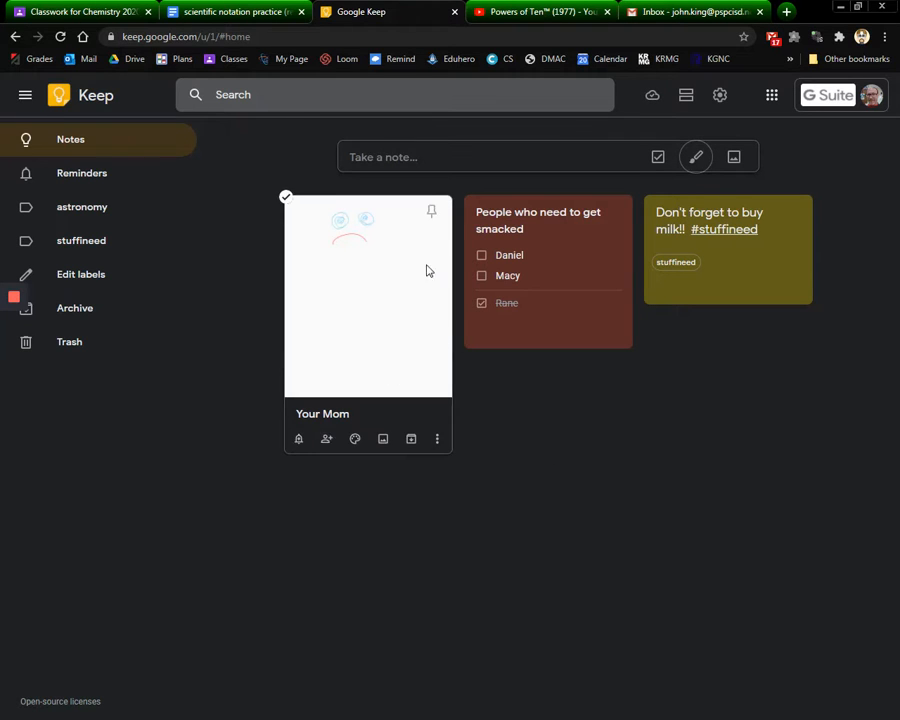
# - Move the drawing note to the end of the notes, after the milk note, and pin it
pyautogui.moveTo(426, 269); pyautogui.dragTo(716, 254)
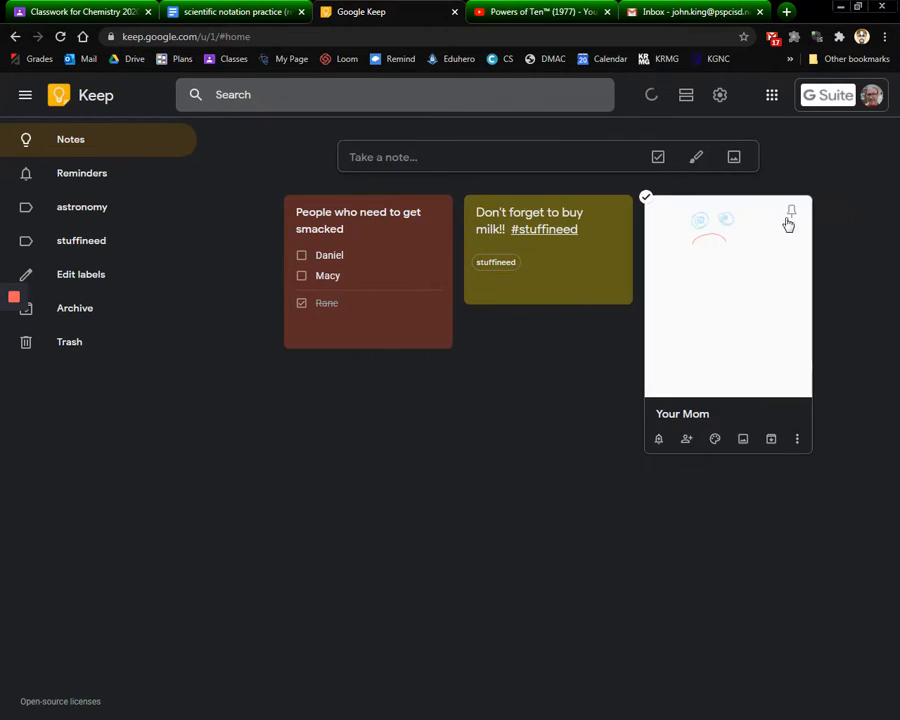
pyautogui.click(797, 212)
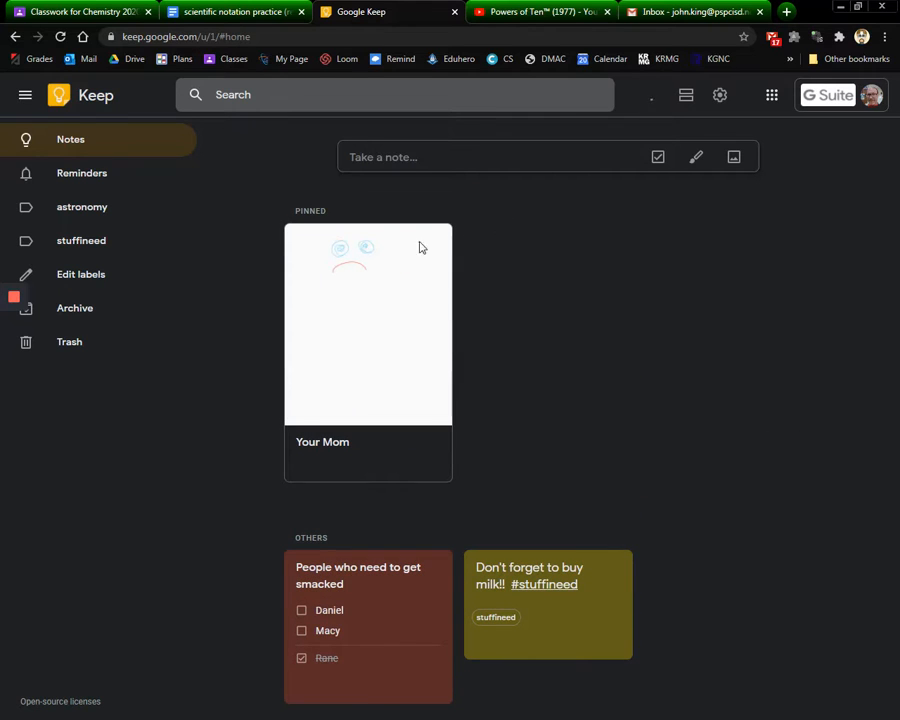